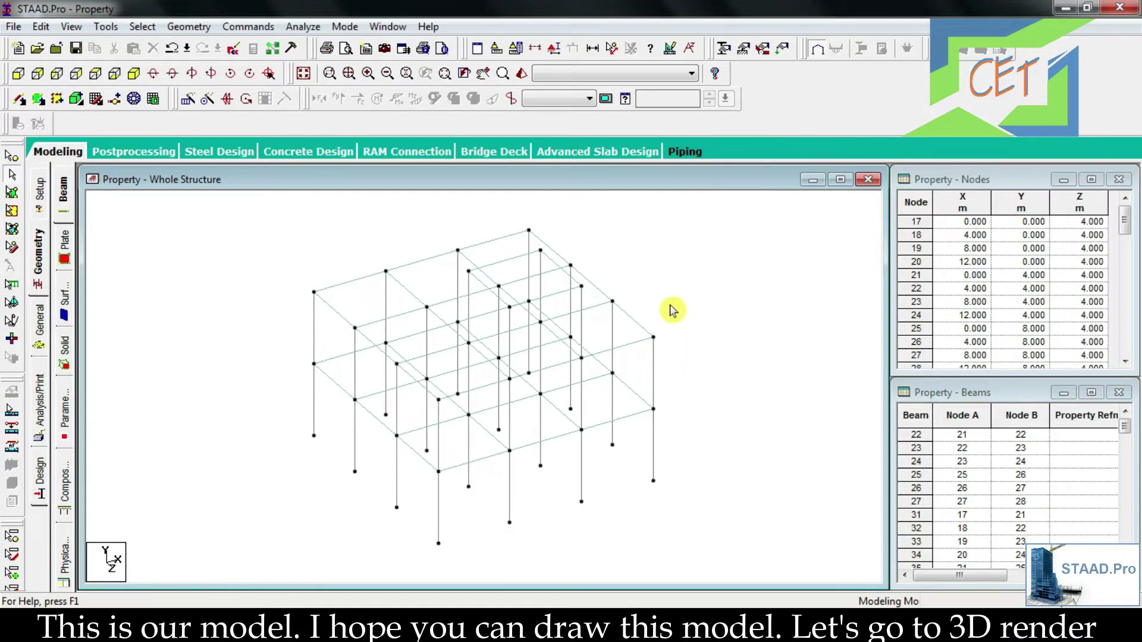
# Step: Examine the frame's beams, columns and plates in an enlarged, rotated 3D rendered view, and close the view
pyautogui.click(526, 74)
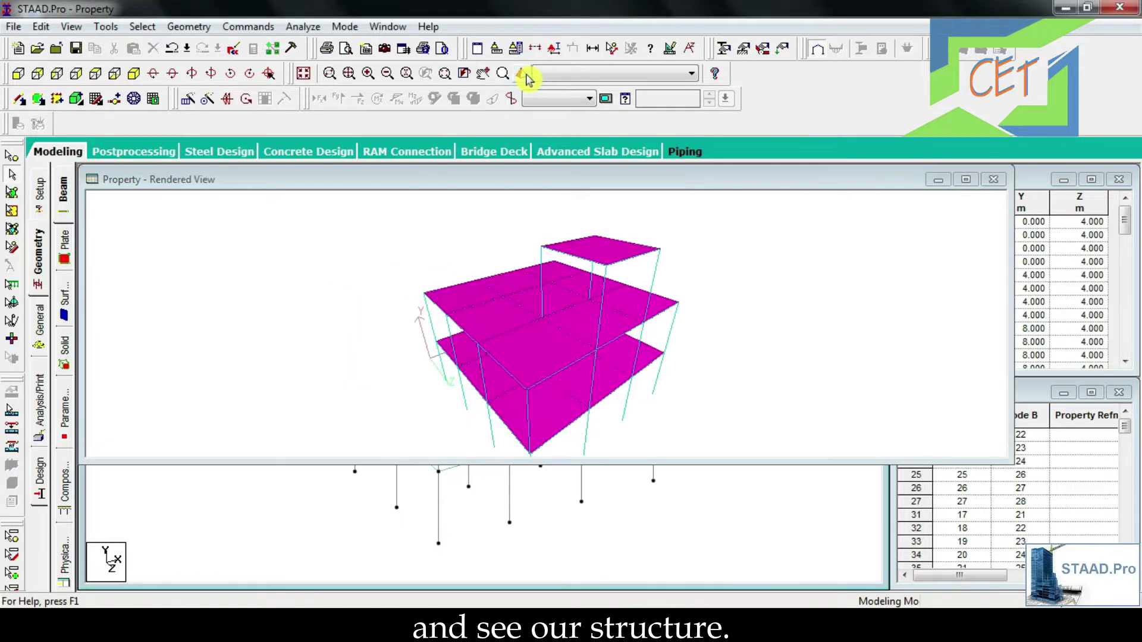
pyautogui.moveTo(633, 461); pyautogui.dragTo(645, 586)
pyautogui.moveTo(666, 535); pyautogui.dragTo(355, 462)
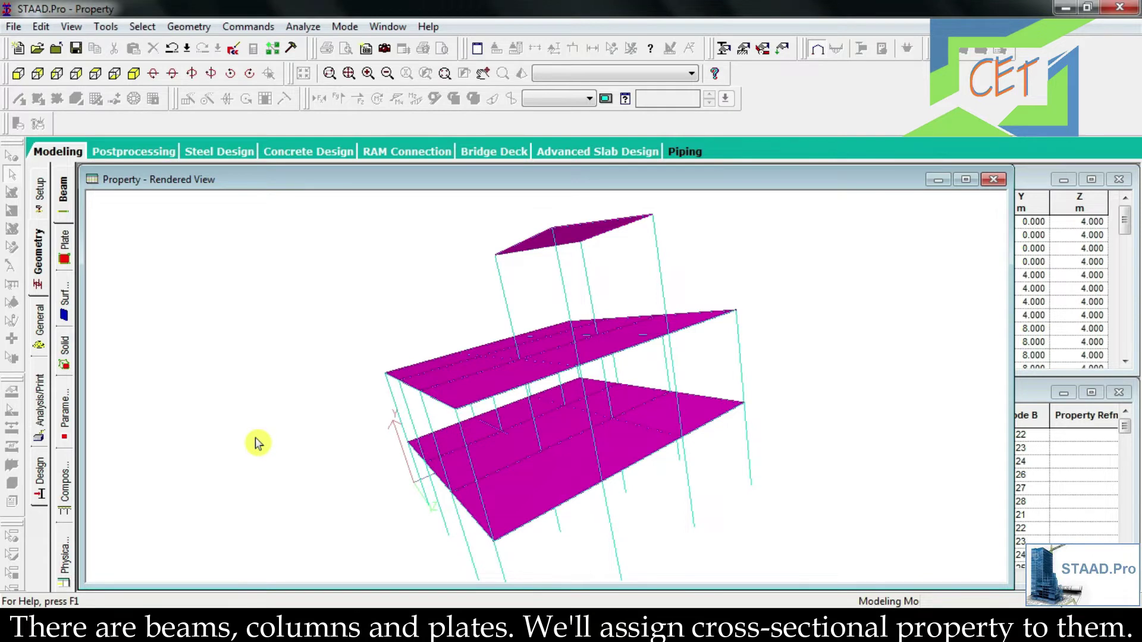
pyautogui.click(993, 179)
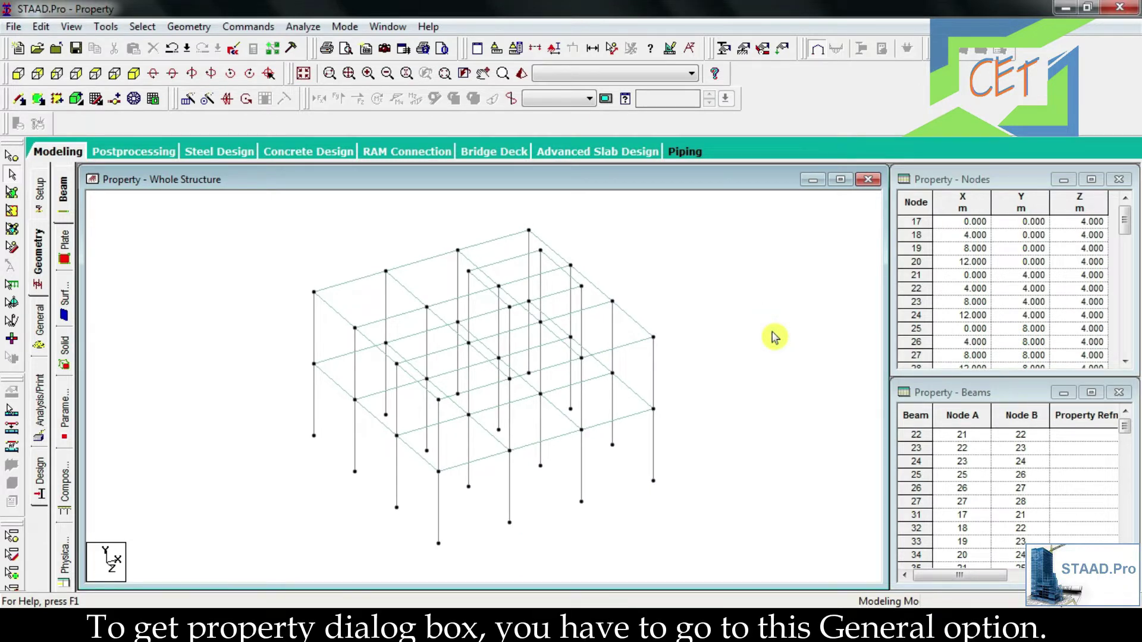
# Step: Open the dialog for defining a new member section property for the structure
pyautogui.click(42, 336)
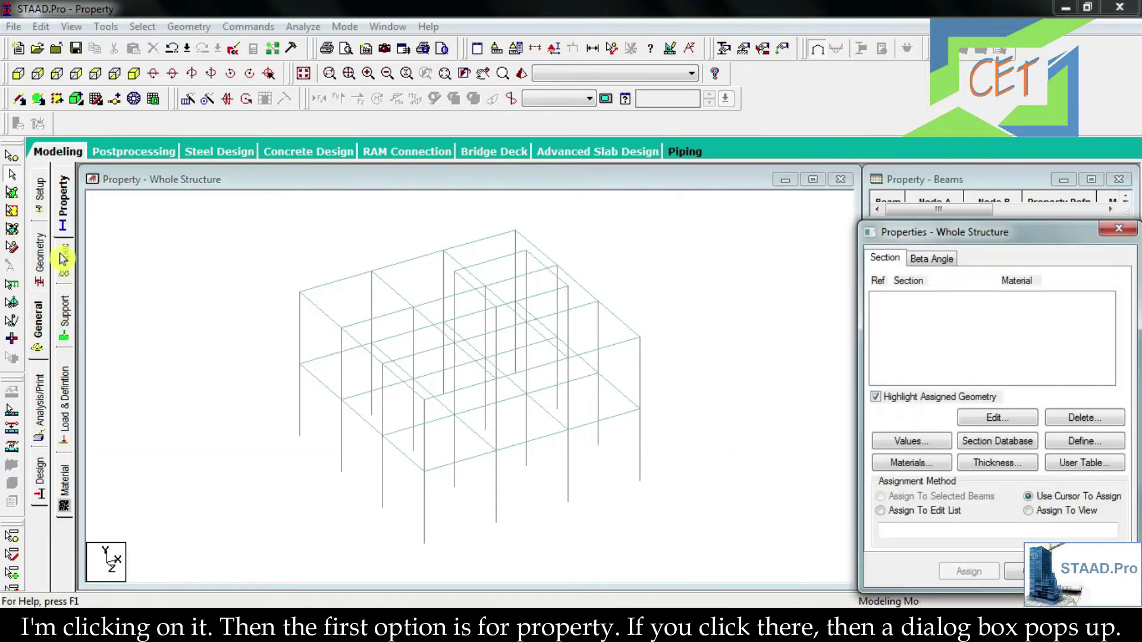
pyautogui.click(65, 214)
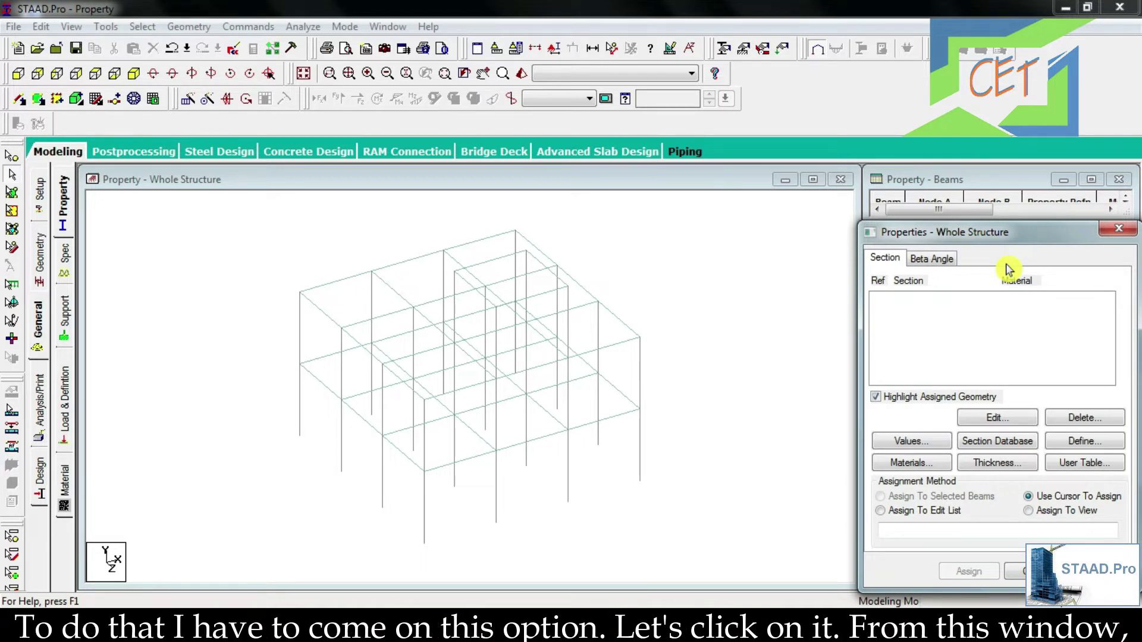
pyautogui.click(1079, 443)
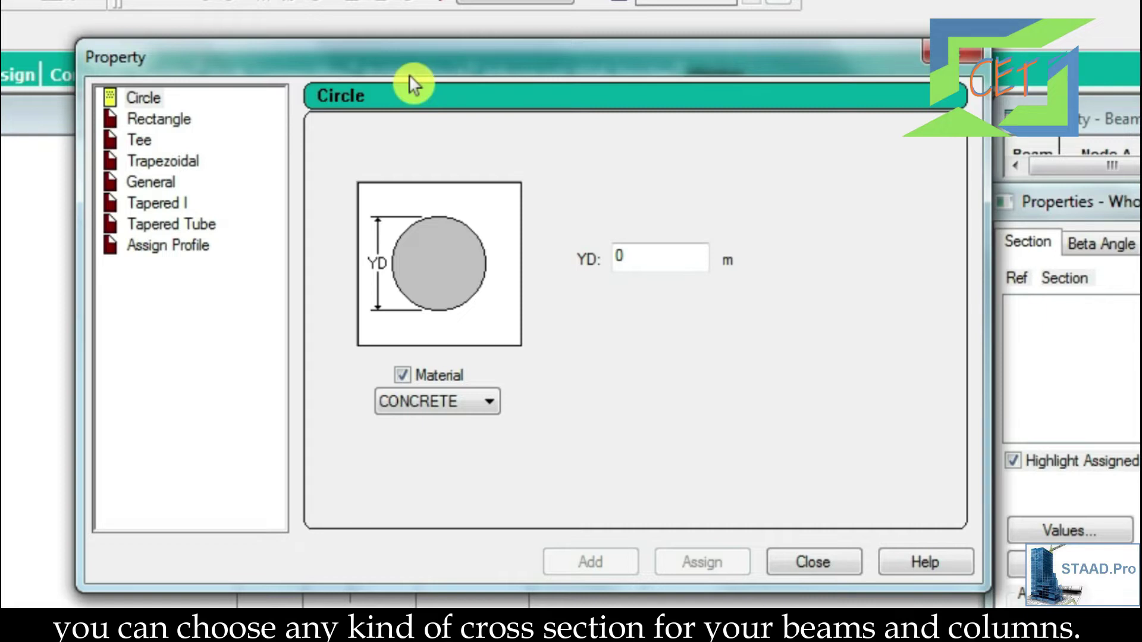
# Step: Review the inputs of each available section type, from Circle and Rectangle through Tapered Tube and Assign Profile
pyautogui.click(149, 98)
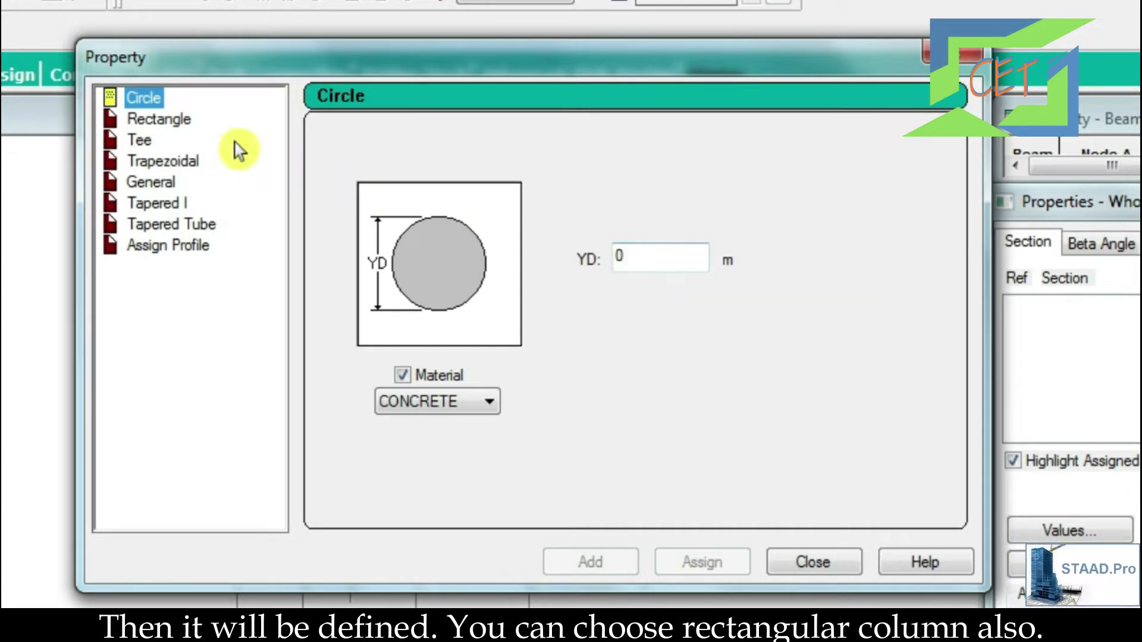
pyautogui.click(154, 122)
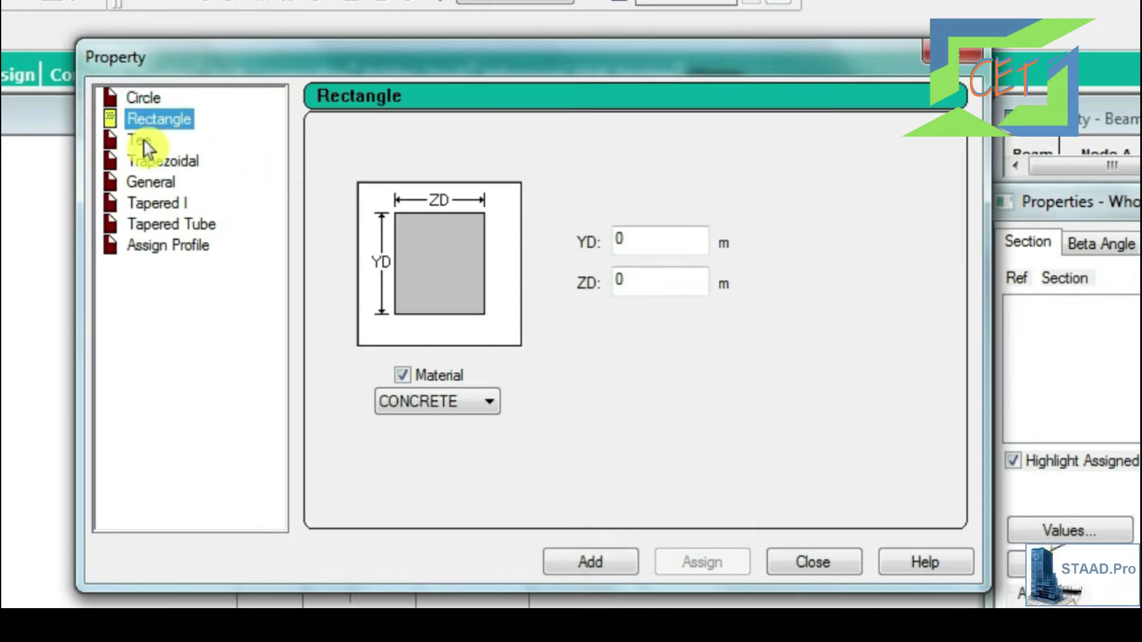
pyautogui.click(146, 145)
pyautogui.click(150, 160)
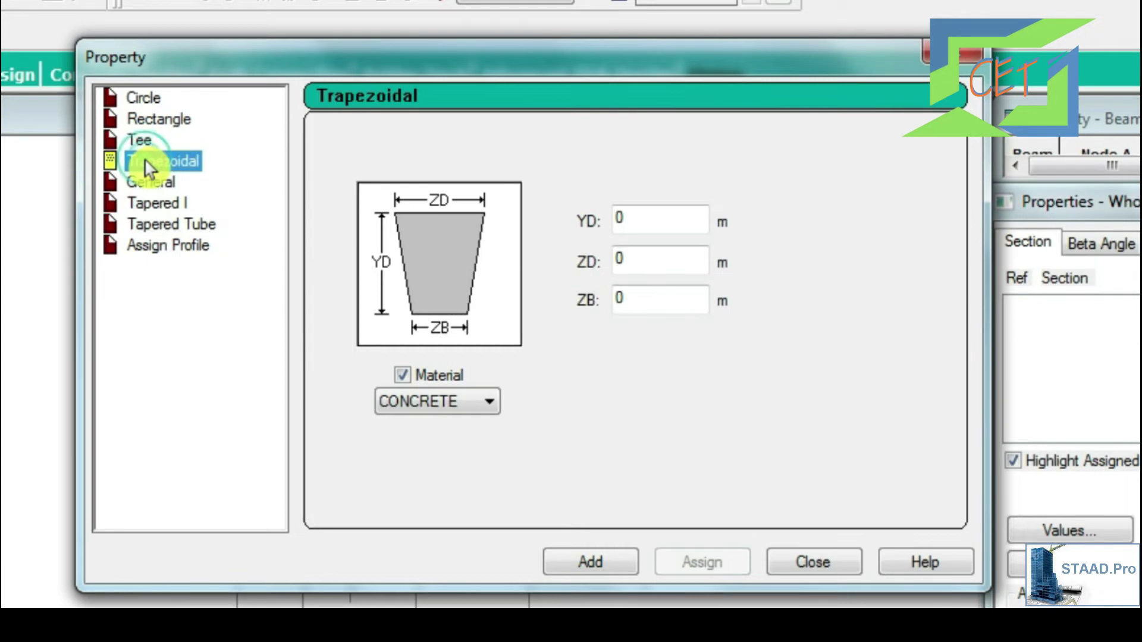
pyautogui.click(150, 184)
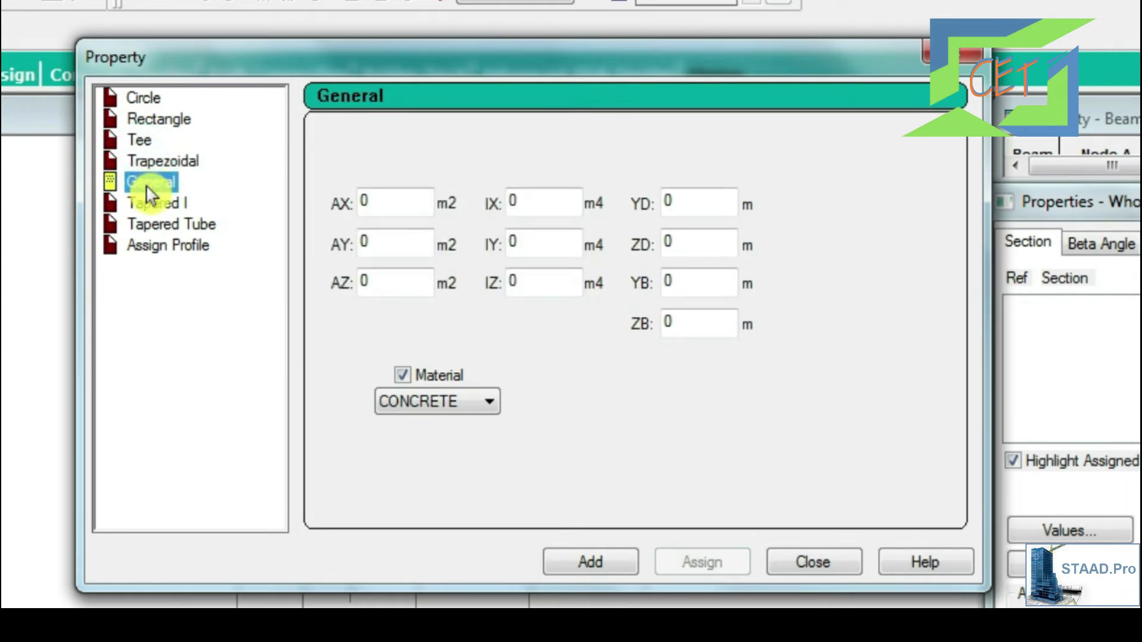
pyautogui.click(150, 207)
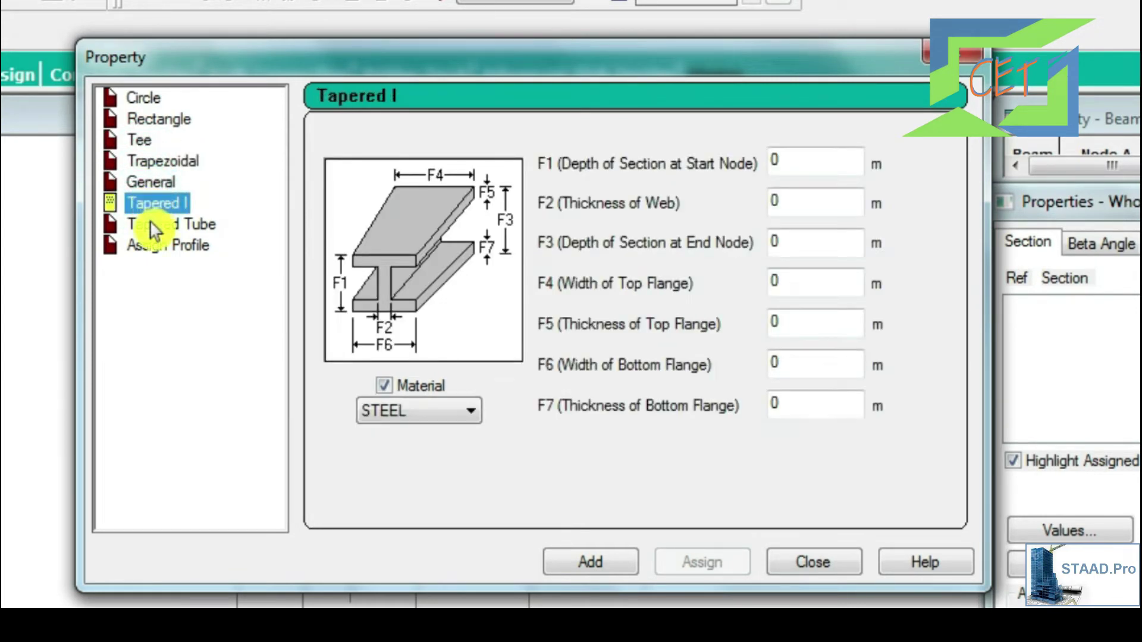
pyautogui.click(151, 228)
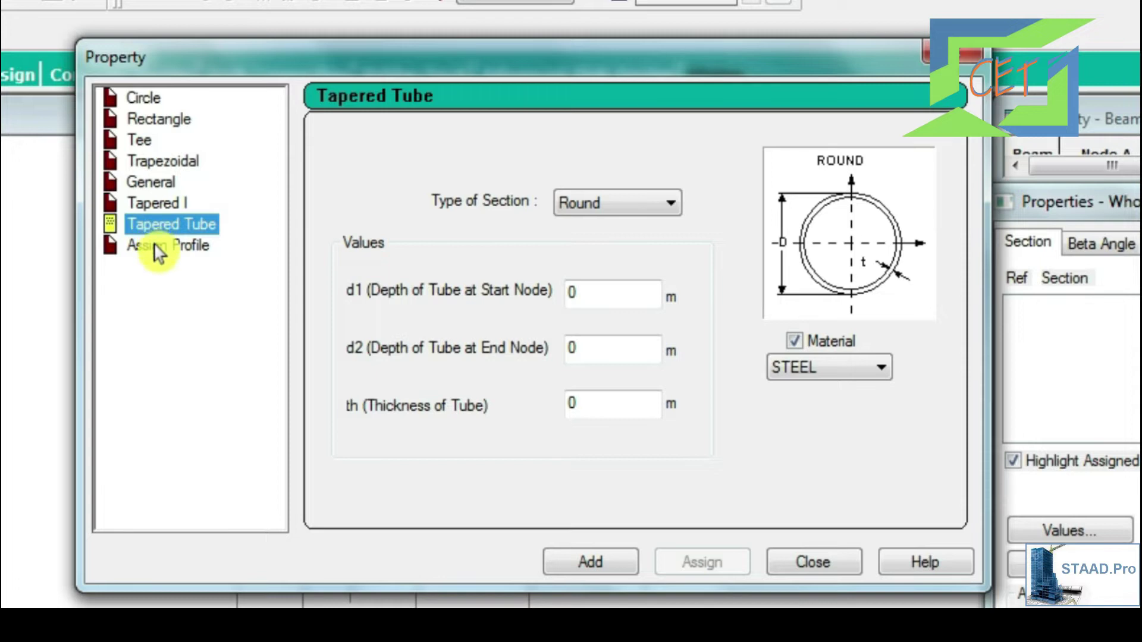
pyautogui.click(158, 247)
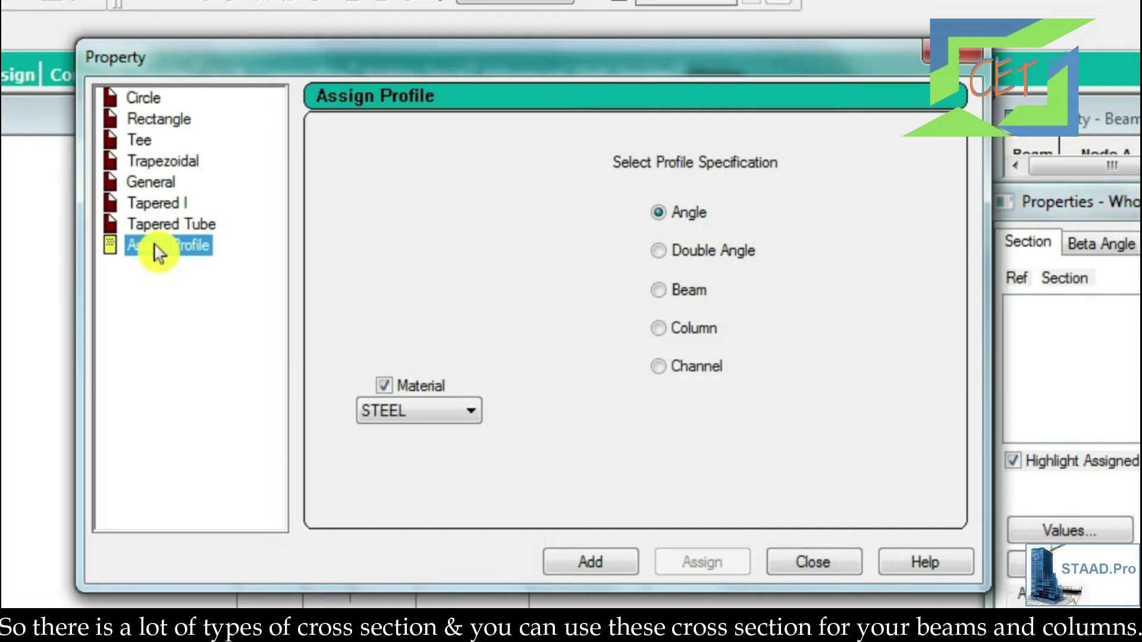
# Step: Define a rectangular concrete section with YD 0.45 m and ZD 0.45 m, add it and close the definition dialog
pyautogui.click(152, 120)
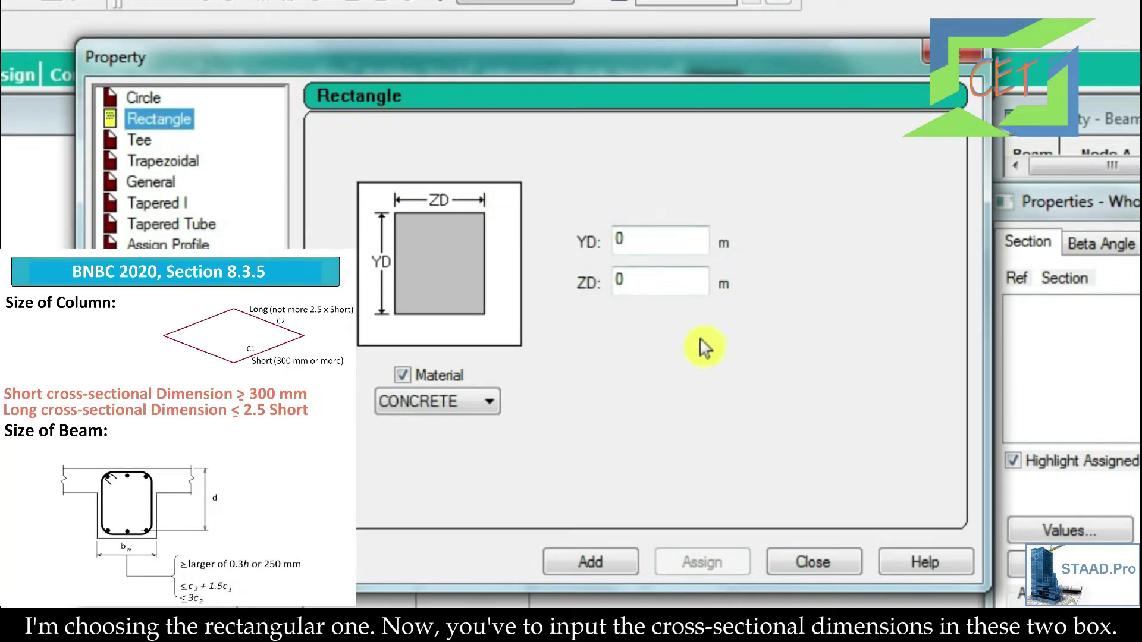
pyautogui.doubleClick(648, 240)
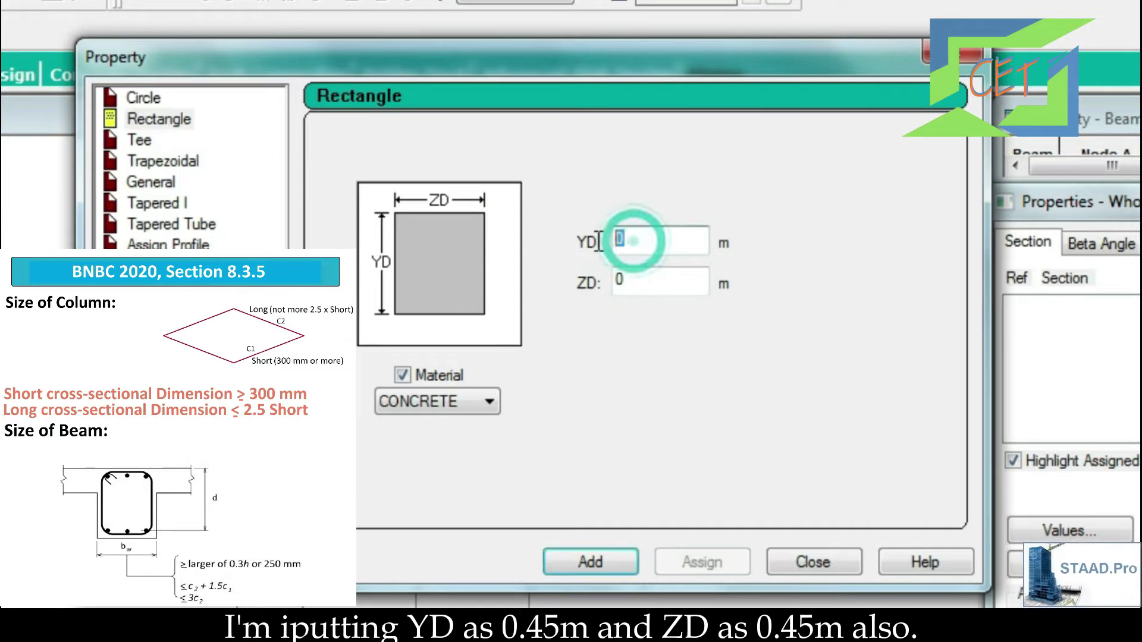
pyautogui.write('.45')
pyautogui.doubleClick(677, 284)
pyautogui.write('.')
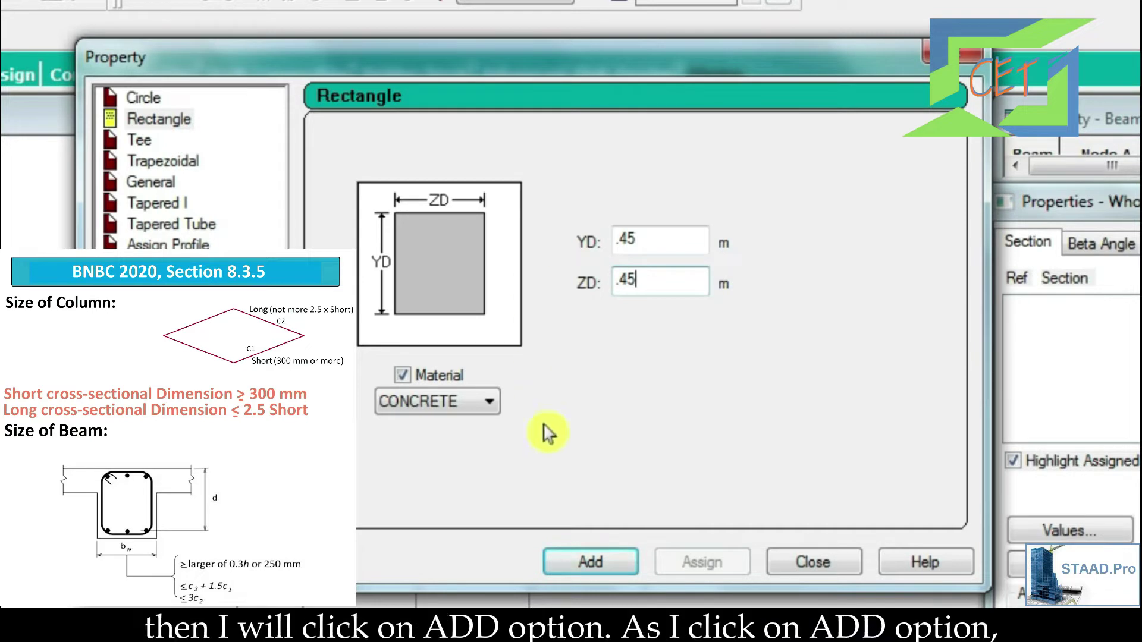
pyautogui.click(589, 564)
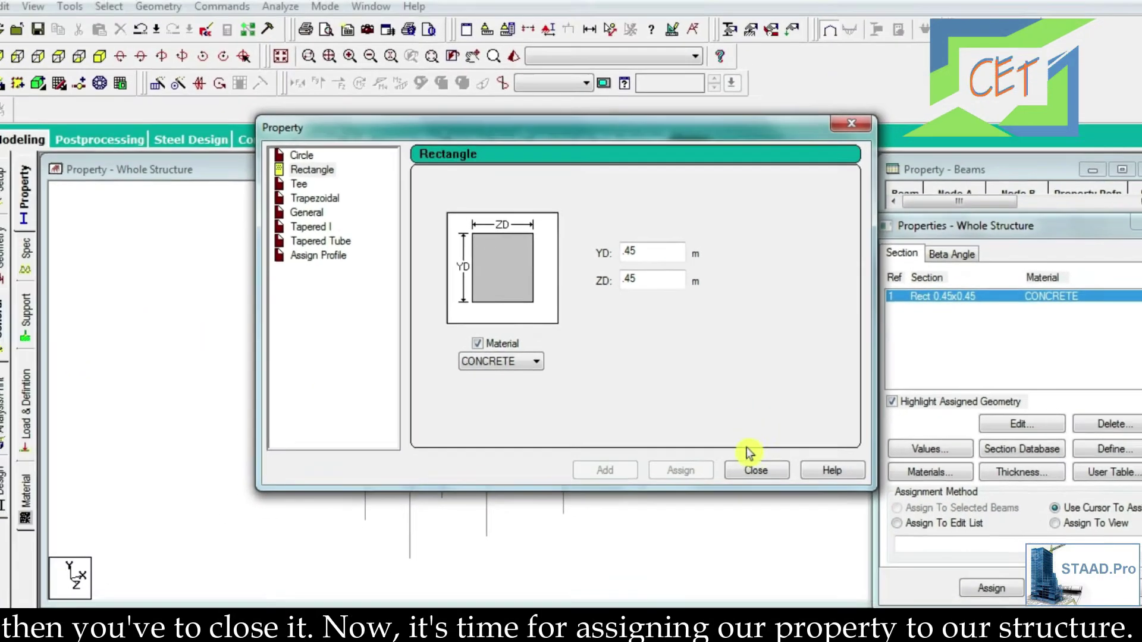
pyautogui.click(814, 562)
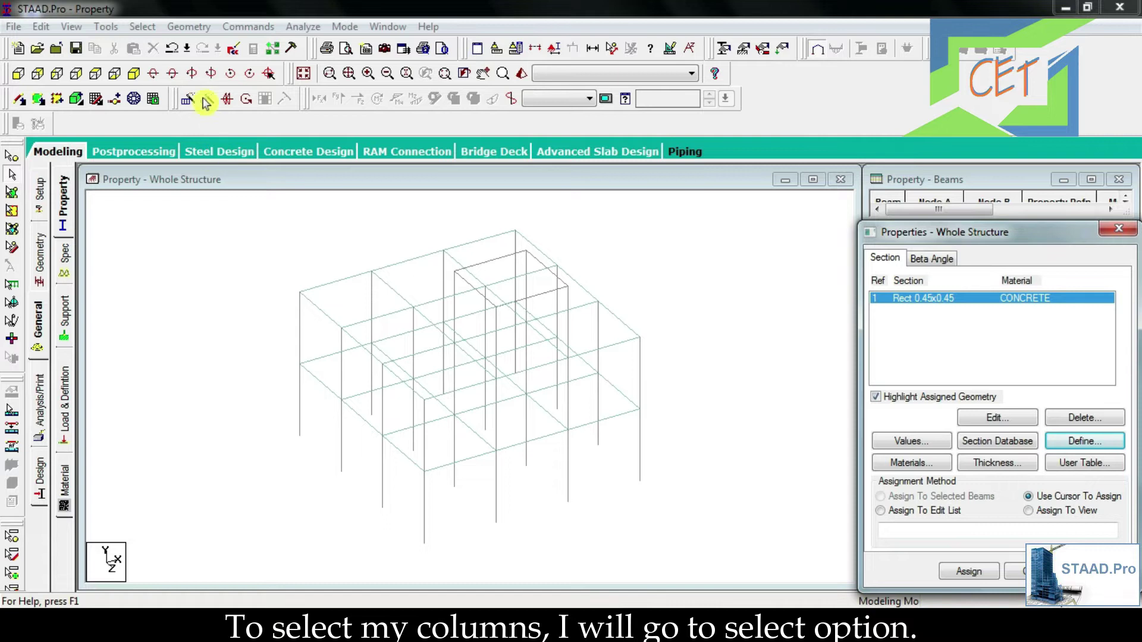
# Step: Select all members parallel to Y and assign the Rect 0.45x0.45 section to these columns
pyautogui.click(155, 28)
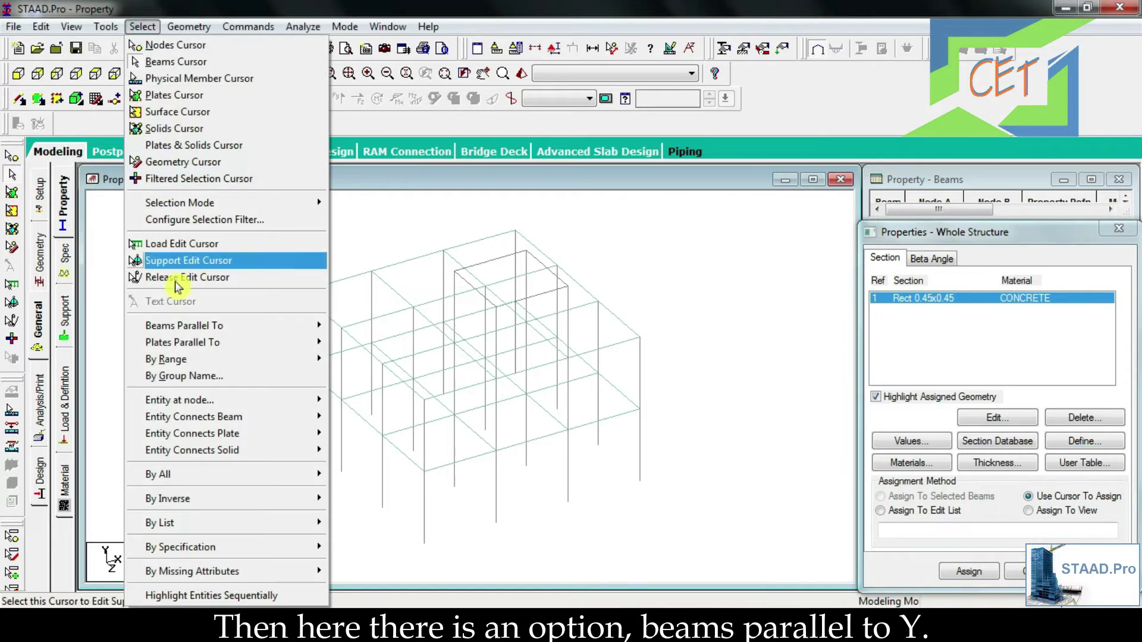
pyautogui.moveTo(181, 325)
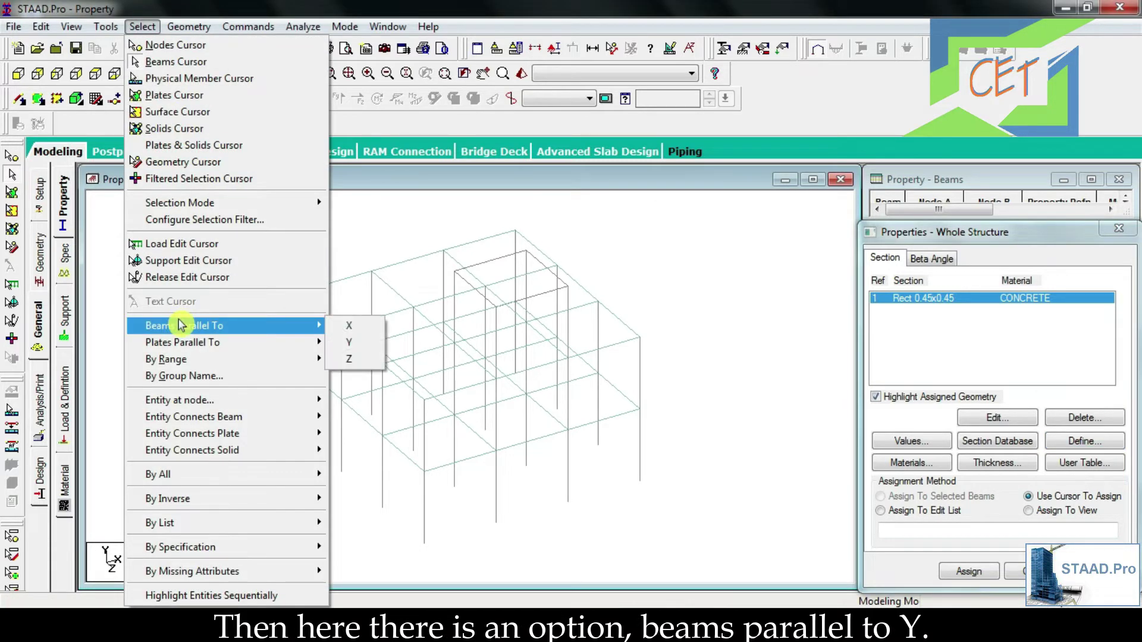
pyautogui.click(361, 344)
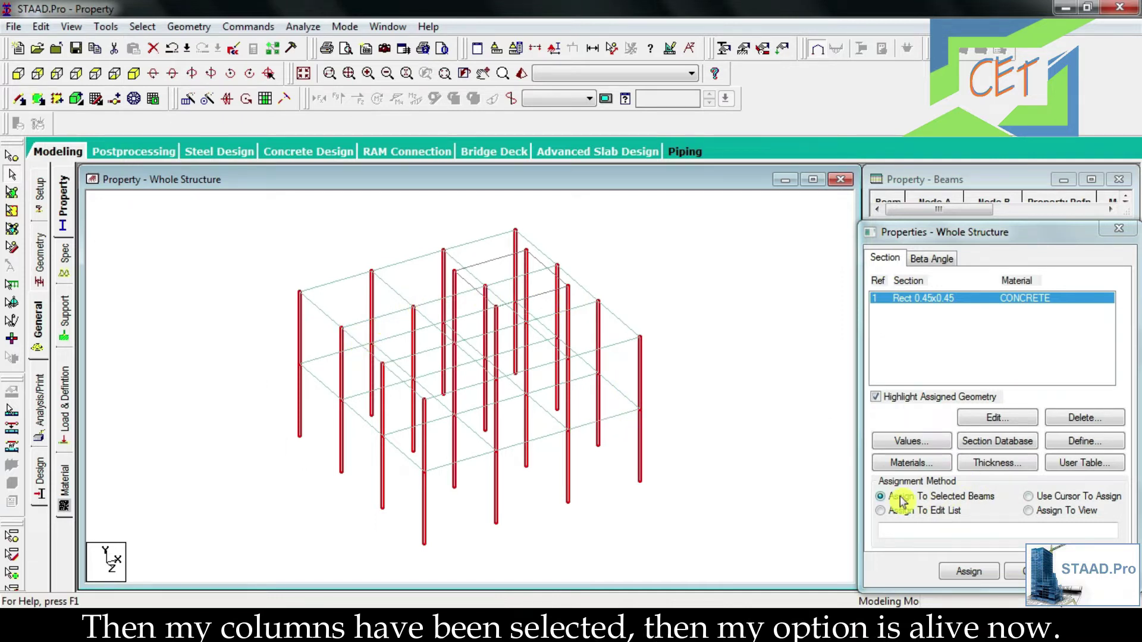
pyautogui.click(969, 571)
pyautogui.click(1005, 455)
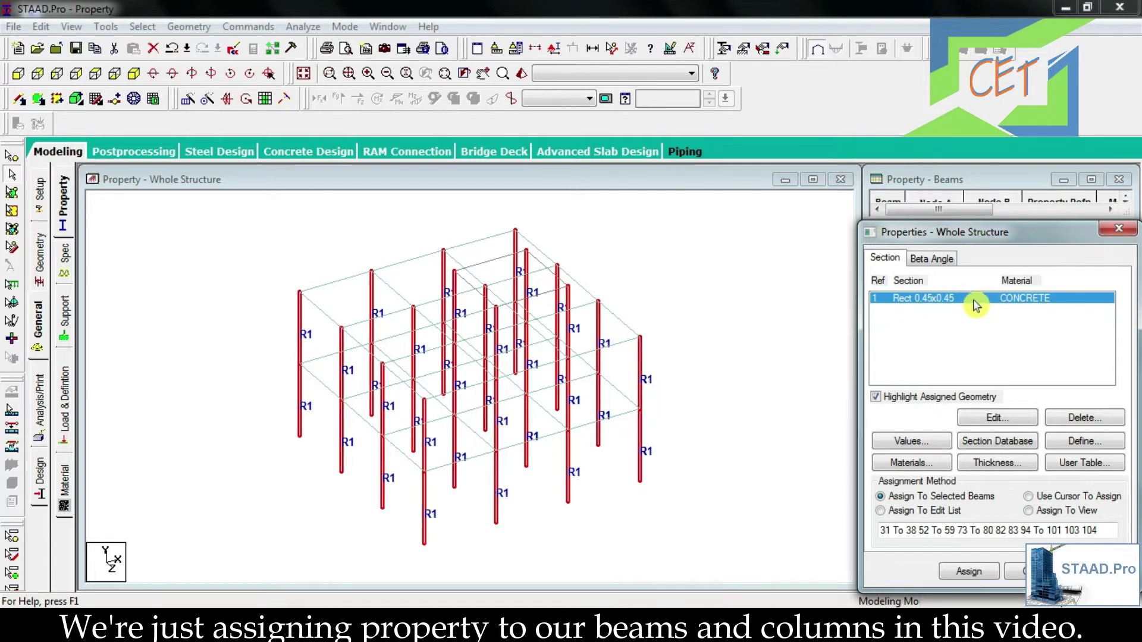
# Step: Examine the columns' cross-sections in an enlarged 3D rendered view from several angles, and close the view
pyautogui.click(824, 313)
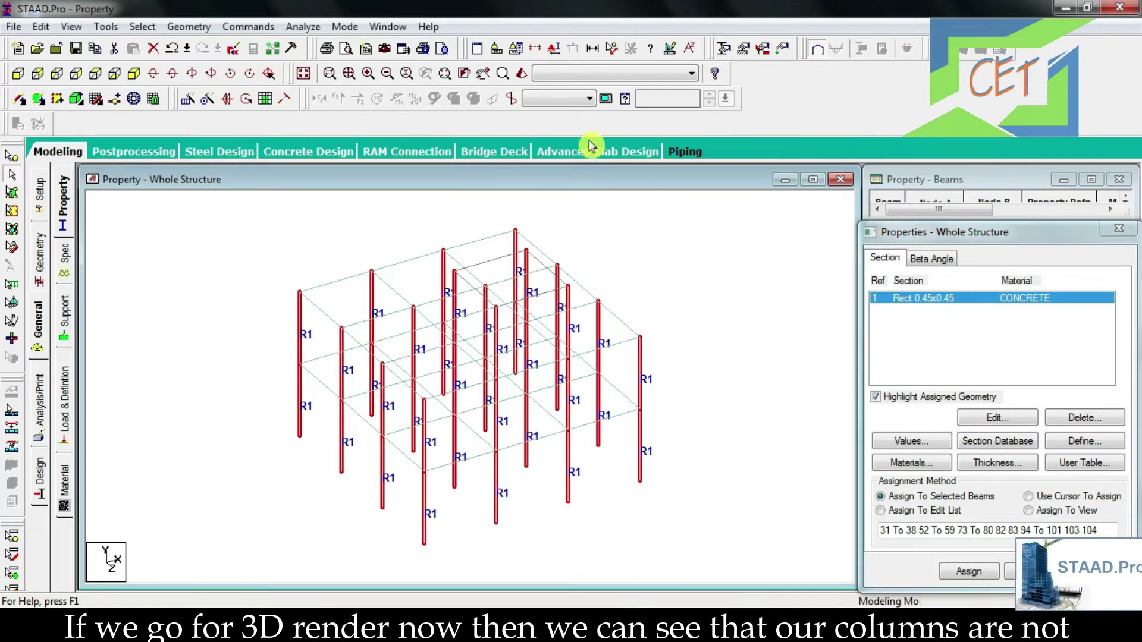
pyautogui.click(524, 74)
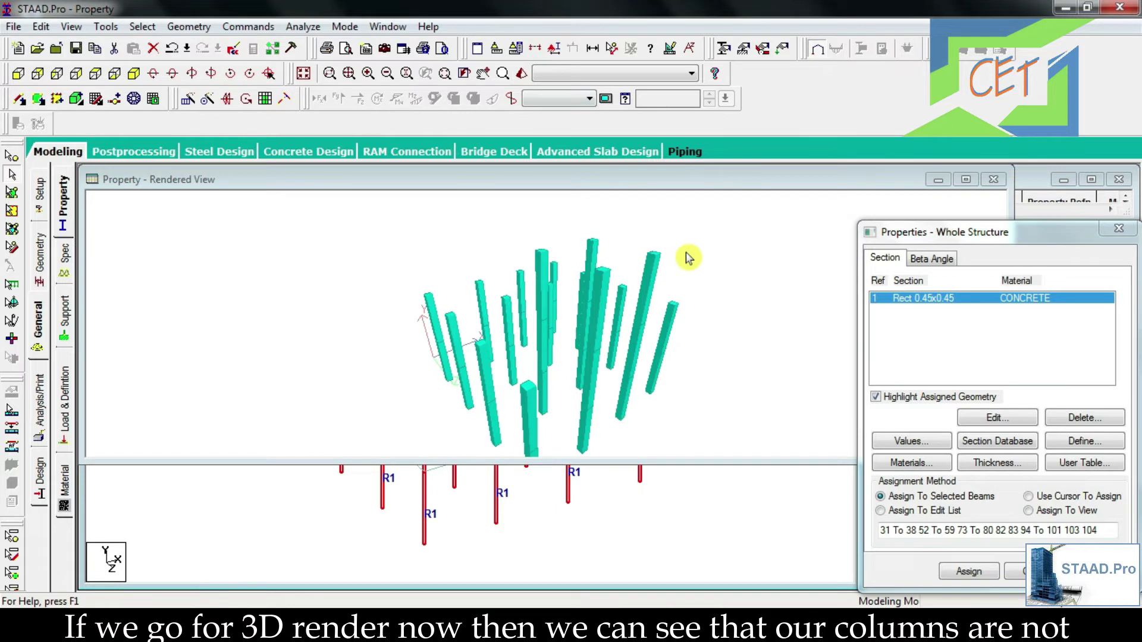
pyautogui.moveTo(609, 464); pyautogui.dragTo(607, 580)
pyautogui.moveTo(767, 434); pyautogui.dragTo(716, 359)
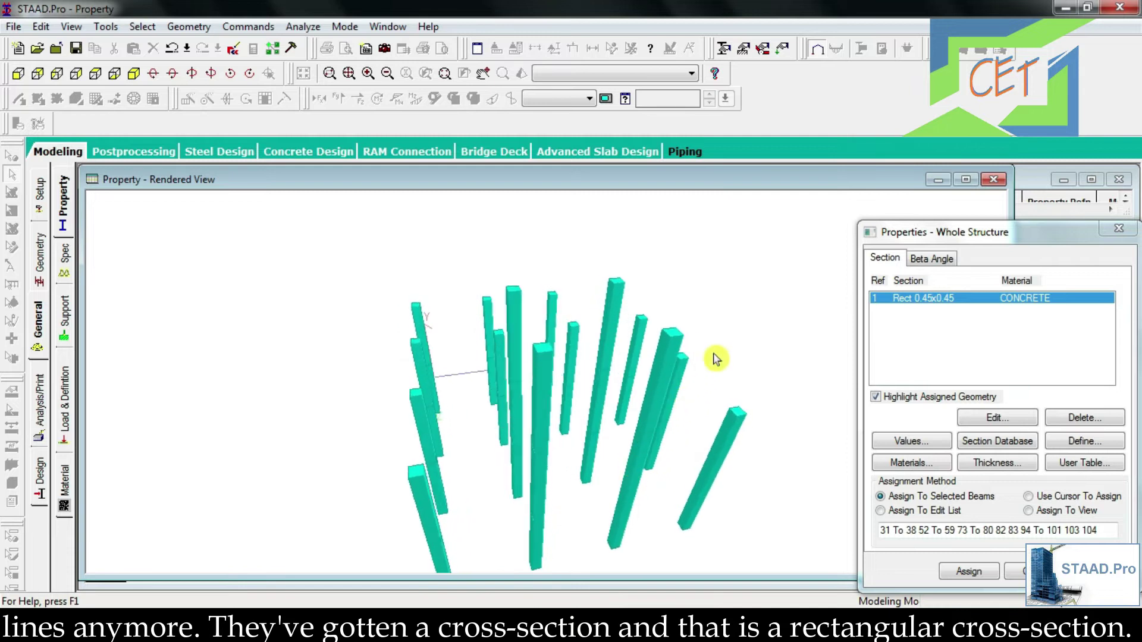
pyautogui.moveTo(747, 306); pyautogui.dragTo(617, 355)
pyautogui.moveTo(737, 319); pyautogui.dragTo(800, 286)
pyautogui.moveTo(369, 464); pyautogui.dragTo(821, 306)
pyautogui.click(993, 179)
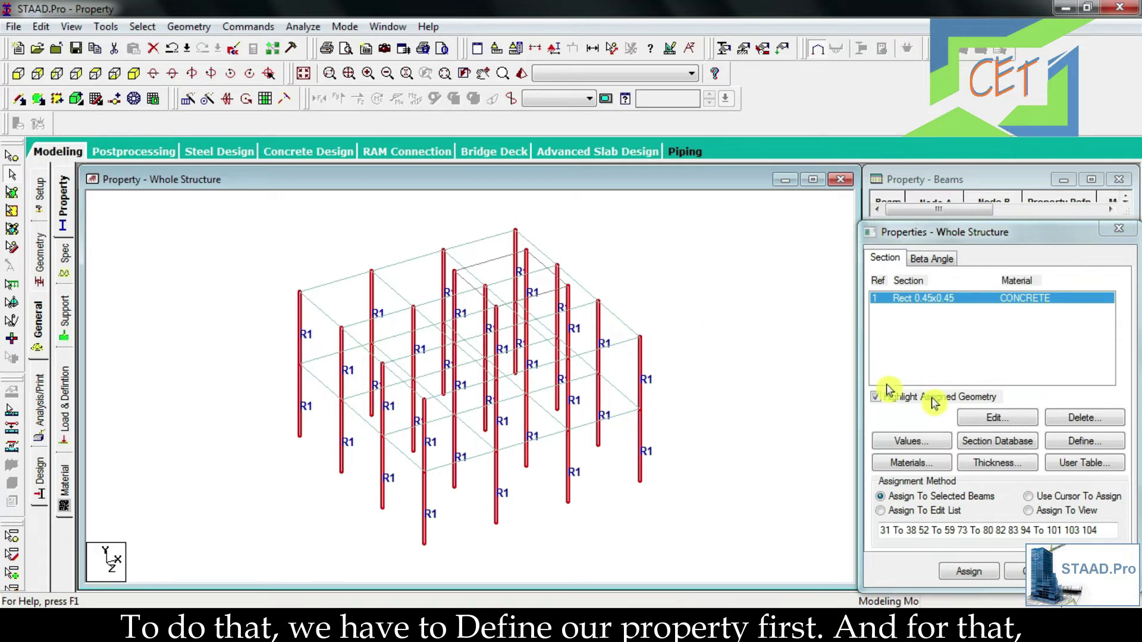
# Step: Define a second rectangular concrete section with YD 0.3 m and ZD 0.3 m, add it and close the definition dialog
pyautogui.click(1084, 442)
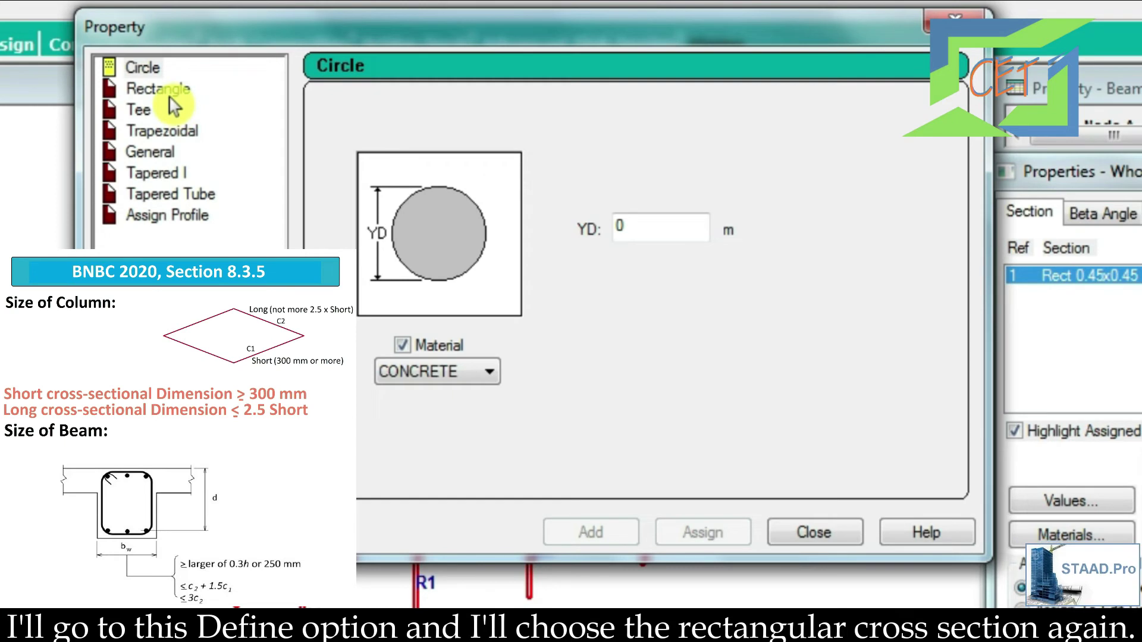
pyautogui.click(170, 95)
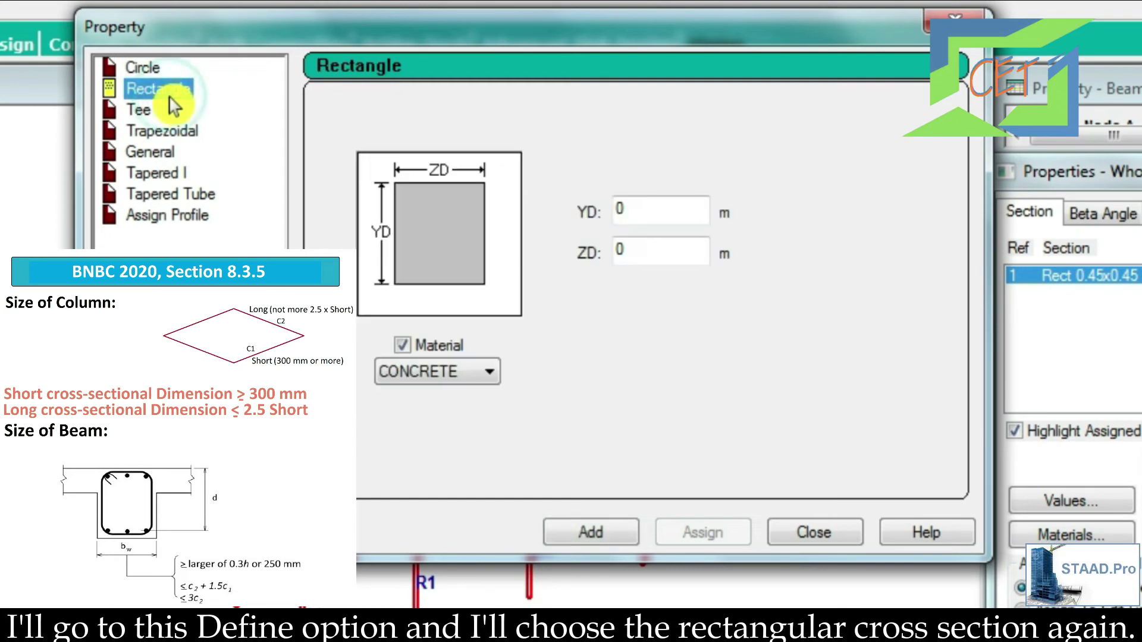
pyautogui.doubleClick(669, 212)
pyautogui.write('.3')
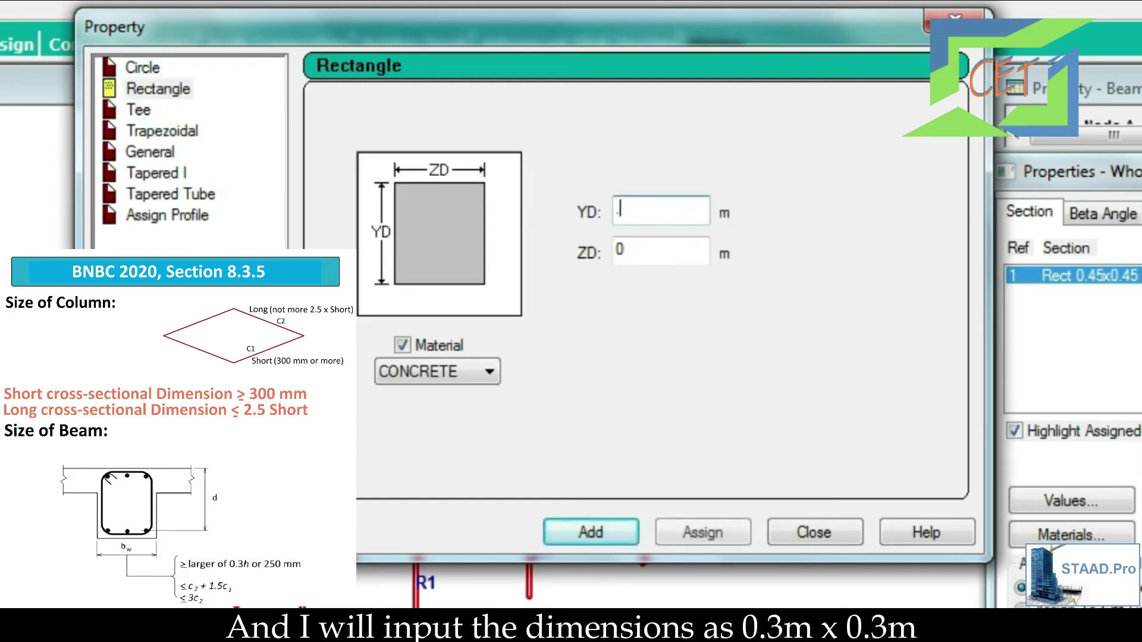
pyautogui.doubleClick(637, 247)
pyautogui.write('.3')
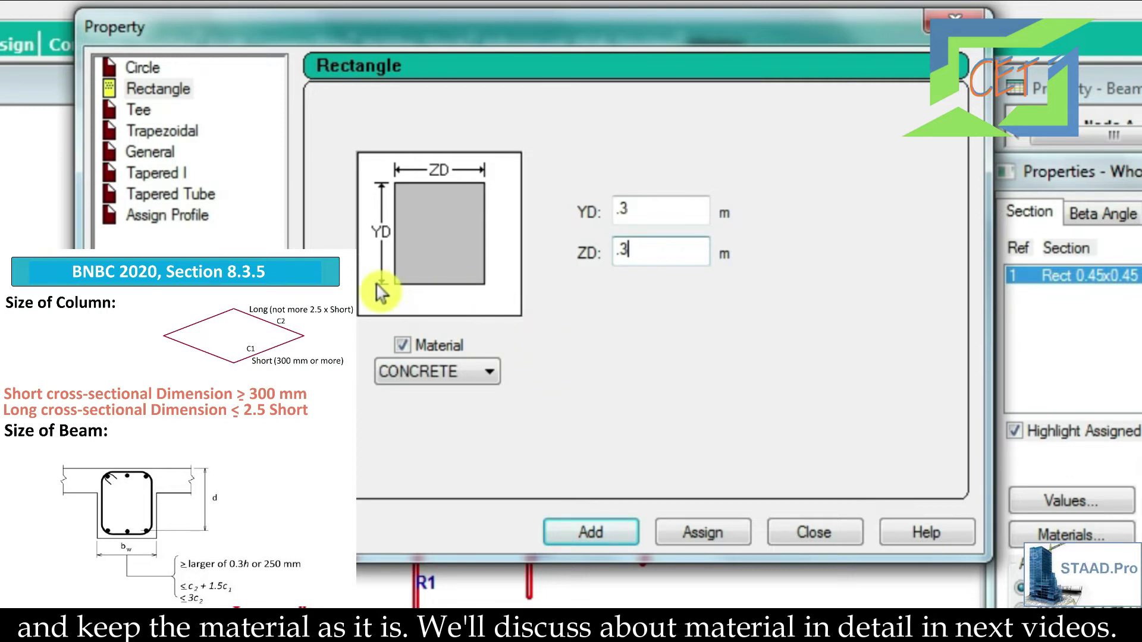
pyautogui.click(592, 532)
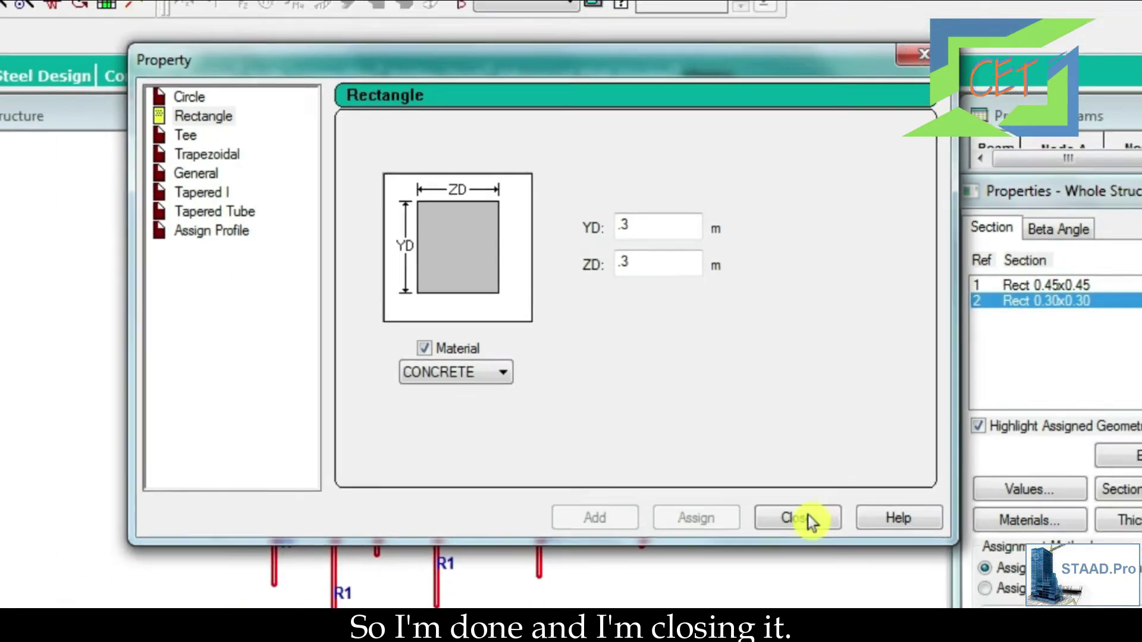
pyautogui.click(811, 520)
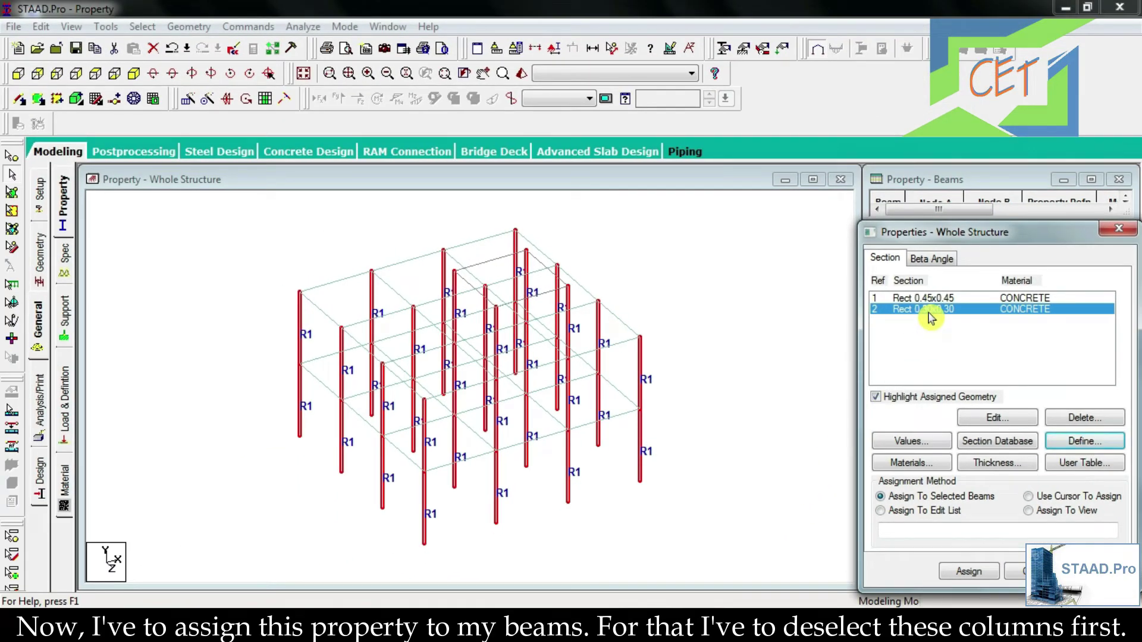
# Step: Clear the column selection, select all beams parallel to X and Z, and assign the Rect 0.30x0.30 section to them
pyautogui.click(714, 337)
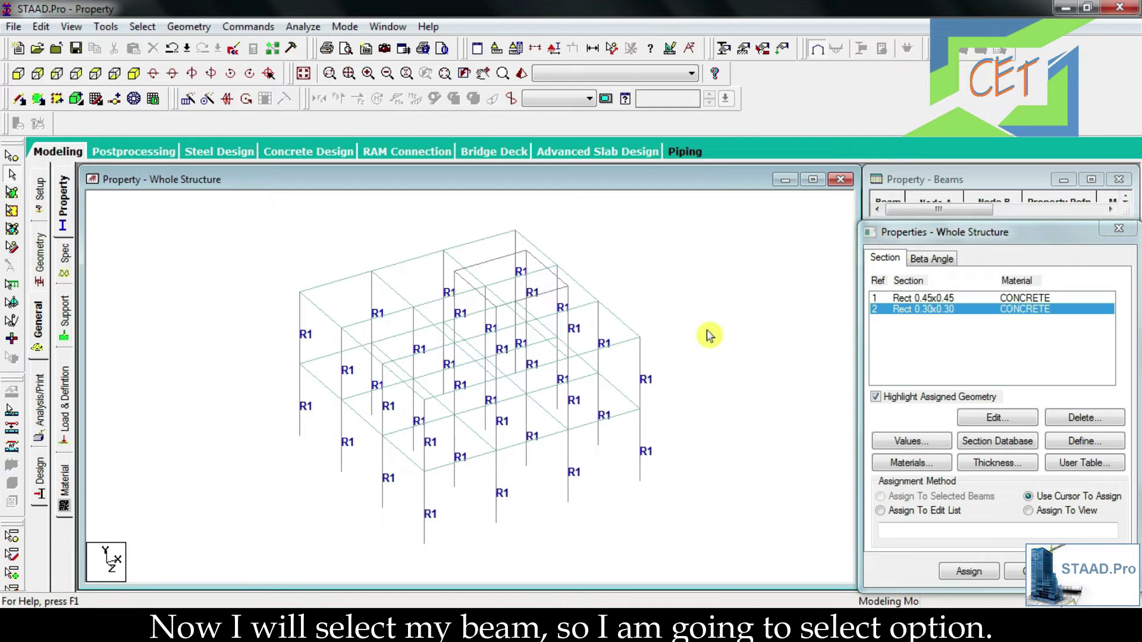
pyautogui.click(143, 27)
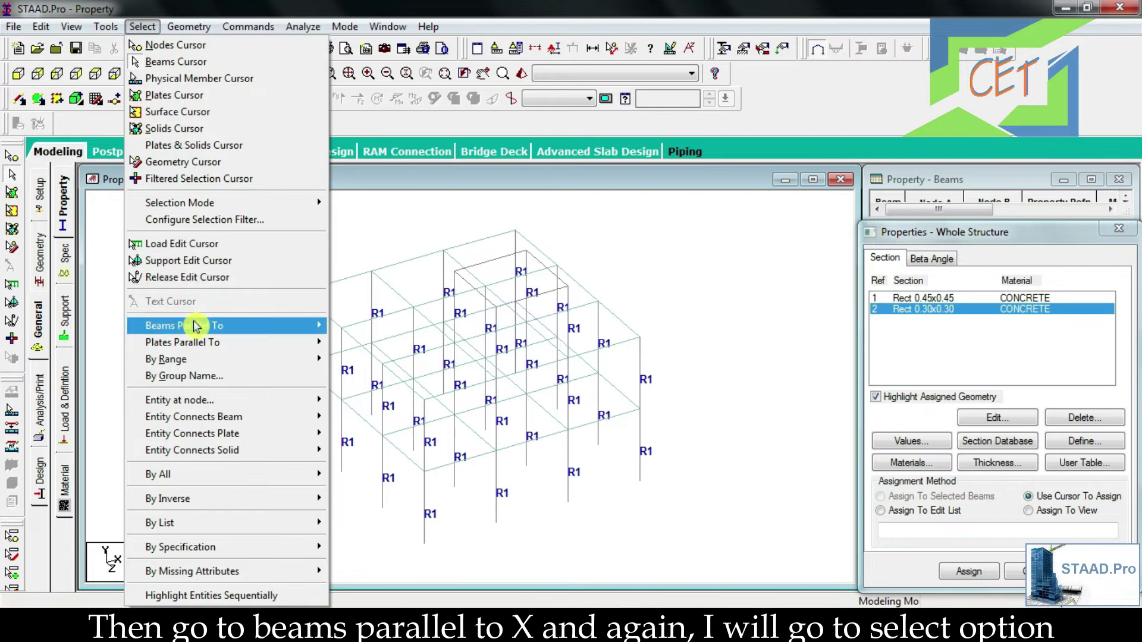
pyautogui.moveTo(196, 325)
pyautogui.click(344, 326)
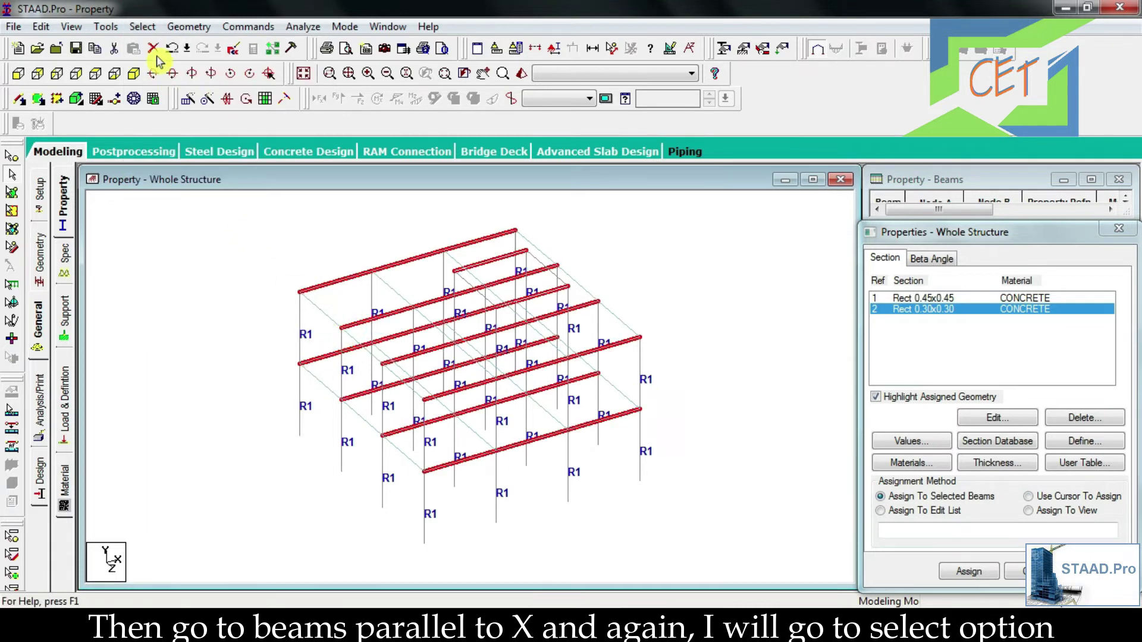
pyautogui.click(142, 27)
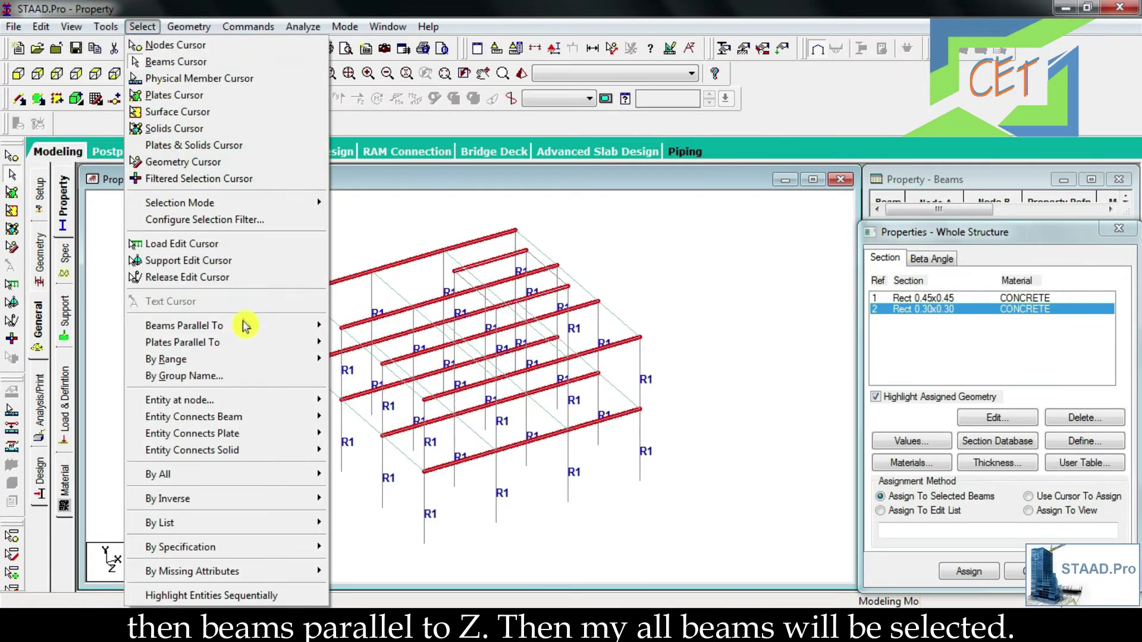
pyautogui.moveTo(246, 324)
pyautogui.click(347, 361)
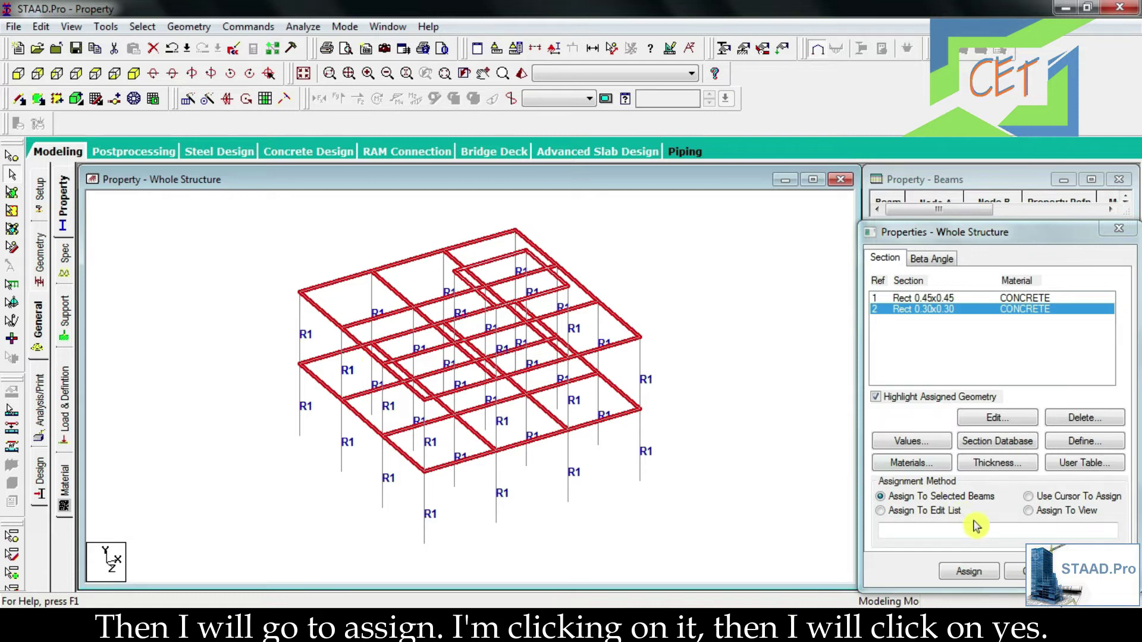
pyautogui.click(972, 574)
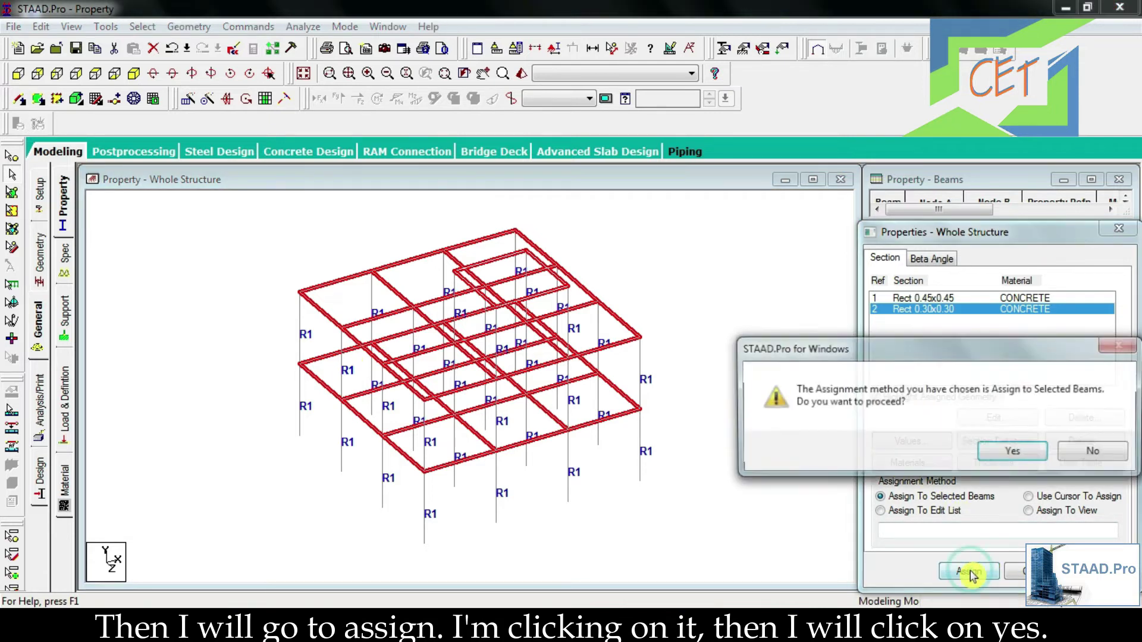
pyautogui.click(1014, 453)
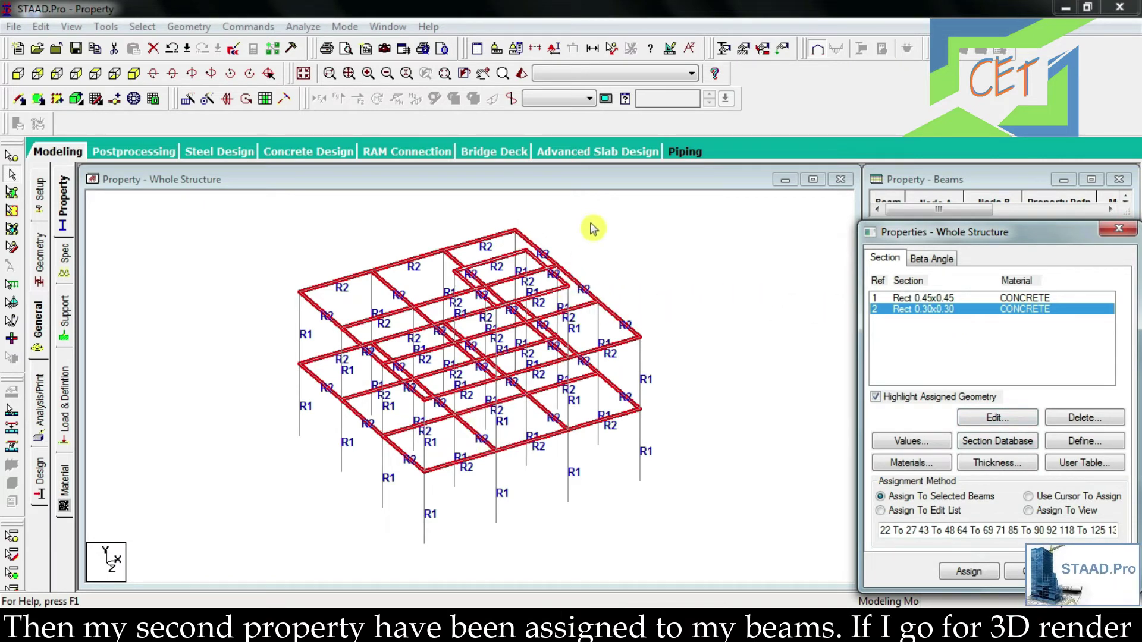
# Step: Inspect the beams' cross-sections in a rotated 3D rendered view, and close the view
pyautogui.click(522, 77)
pyautogui.moveTo(732, 357); pyautogui.dragTo(833, 298)
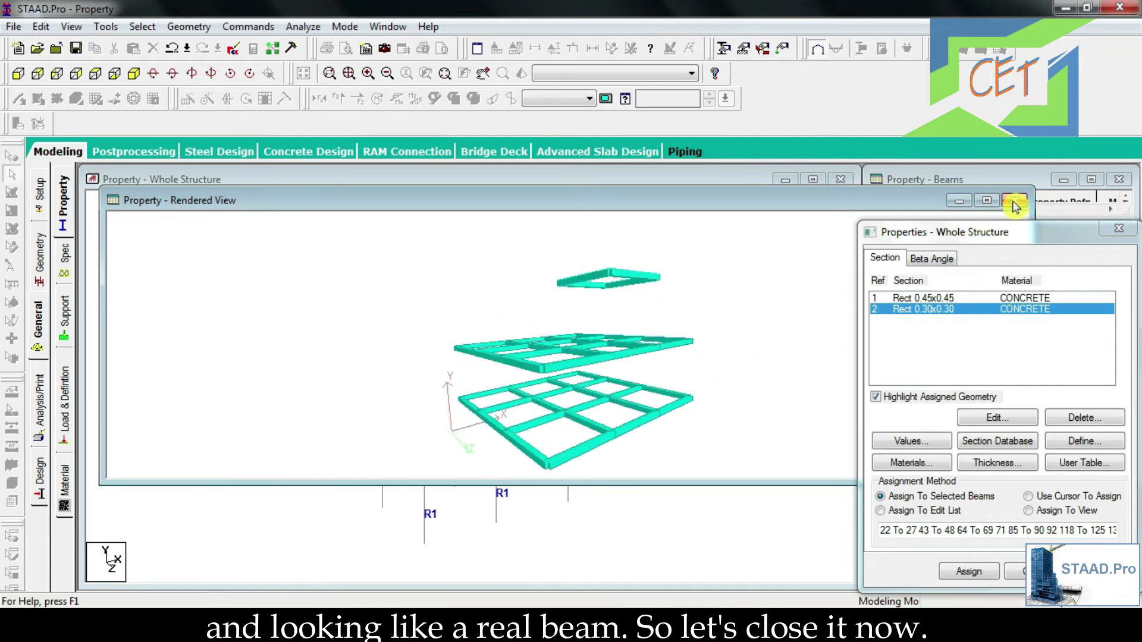
pyautogui.click(1014, 202)
# Step: Deselect the beams, add a concrete plate element thickness of 0.15 m at all four nodes, and close the definition dialog
pyautogui.click(741, 348)
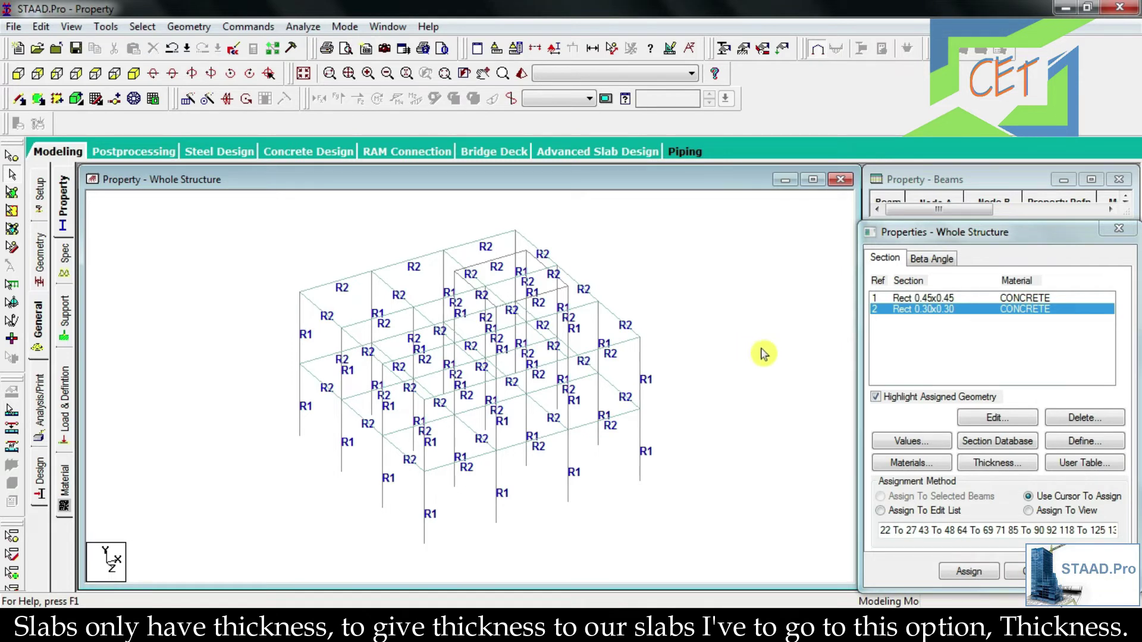
pyautogui.click(992, 465)
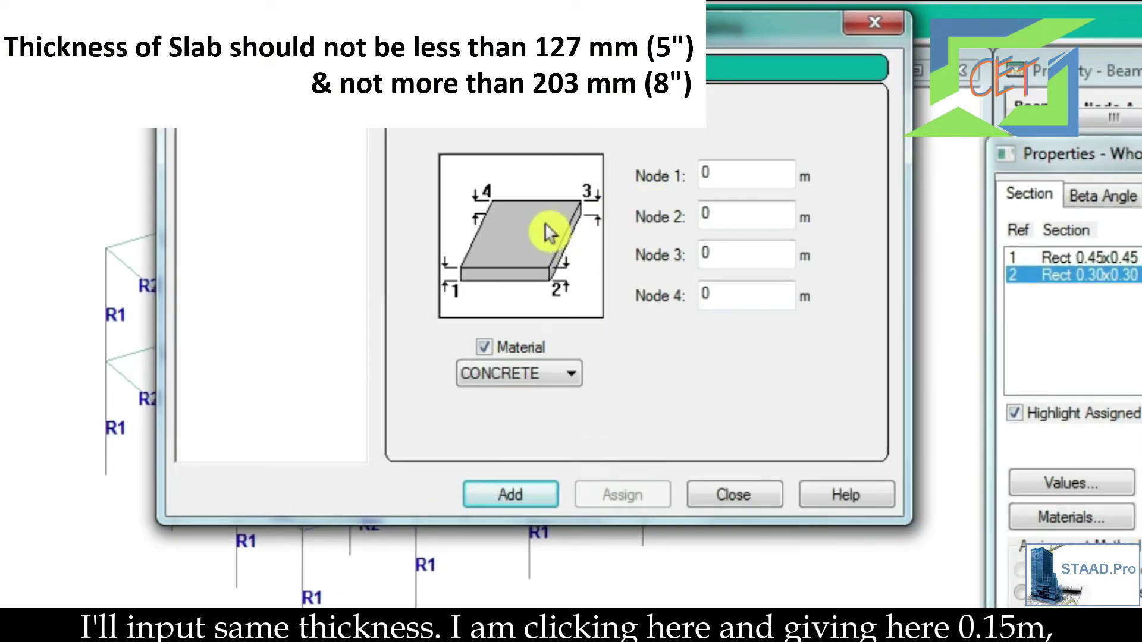
pyautogui.doubleClick(720, 174)
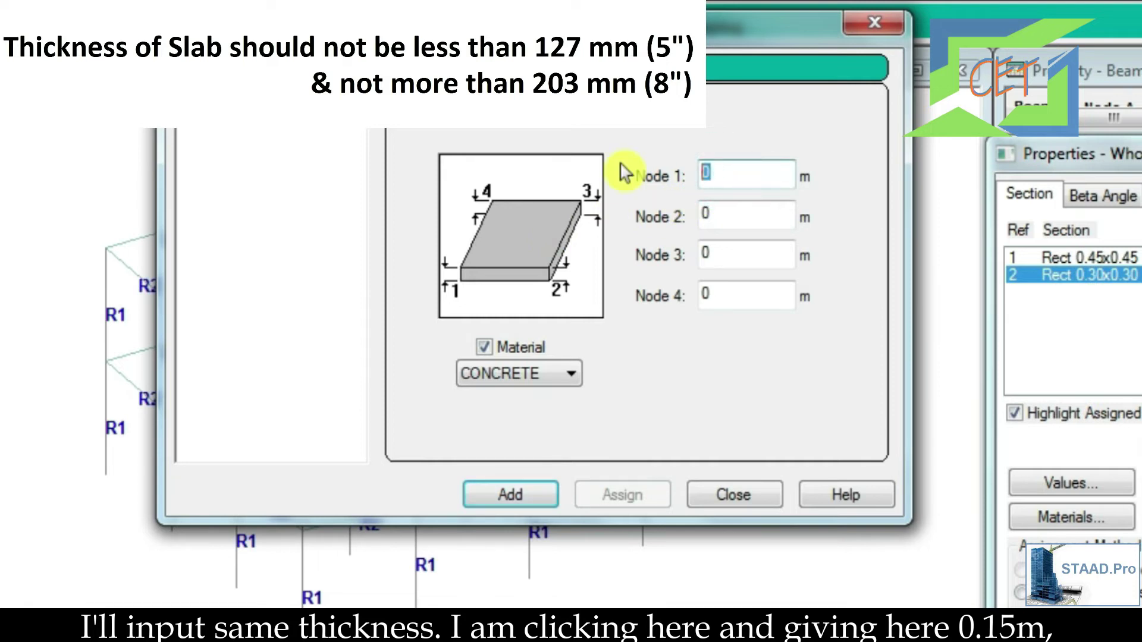
pyautogui.write('.15')
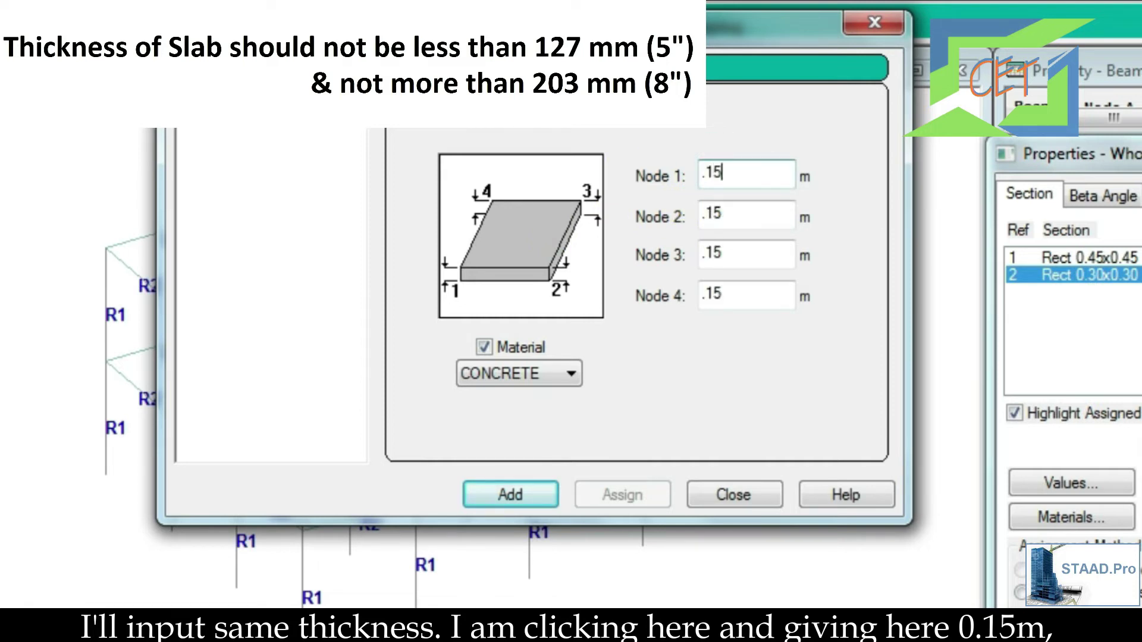
pyautogui.click(517, 493)
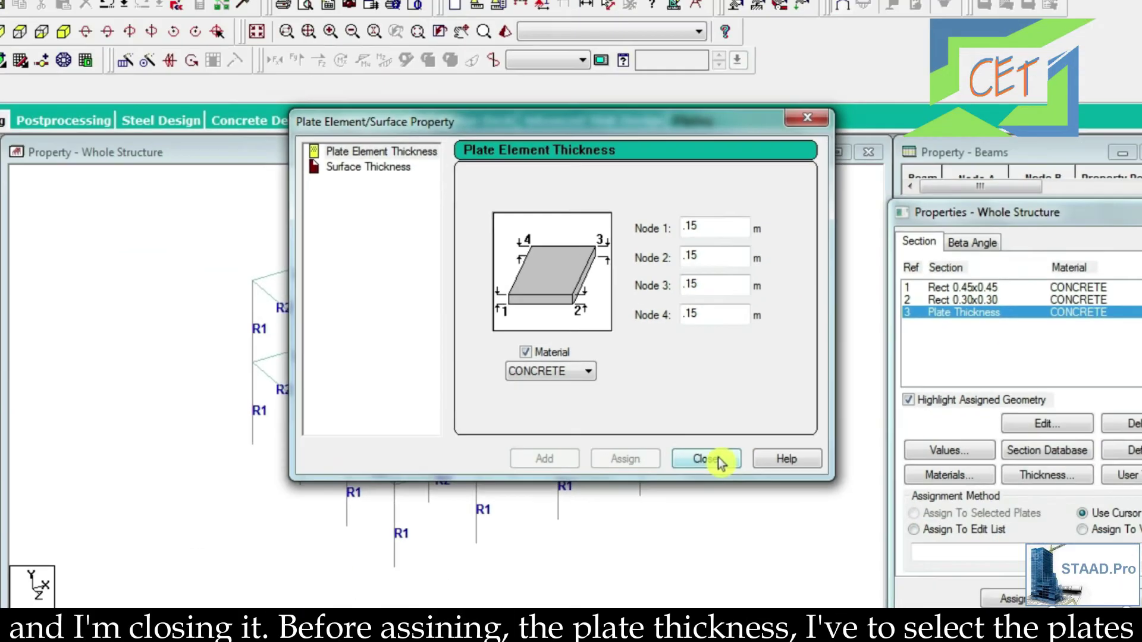
pyautogui.click(721, 464)
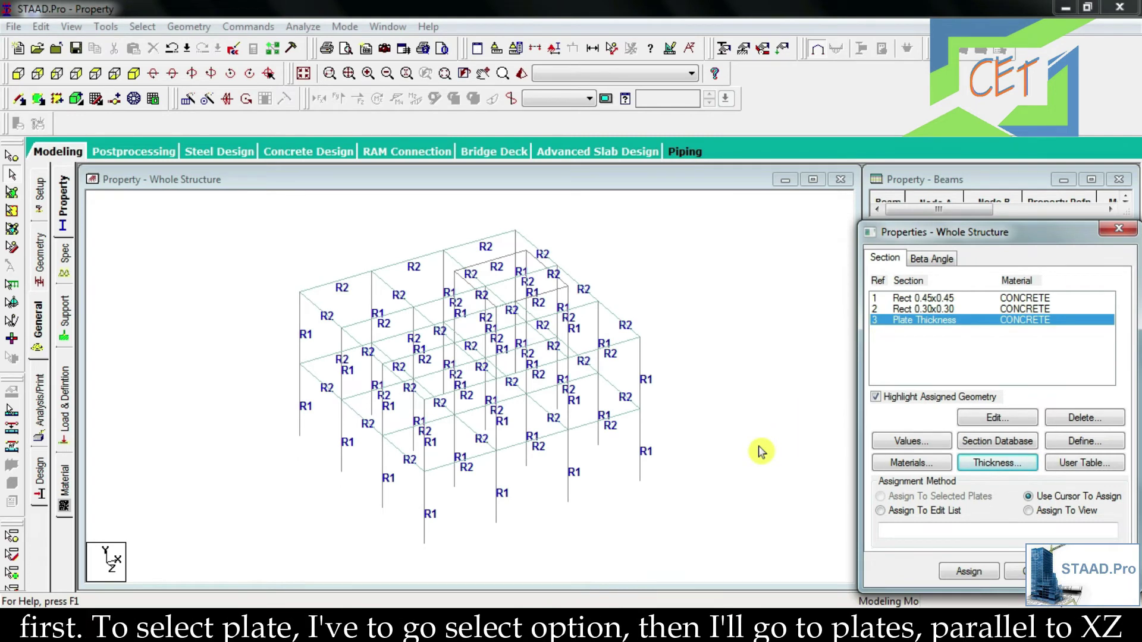
# Step: Select all plates parallel to XZ and assign the Plate Thickness property to these slabs
pyautogui.click(142, 27)
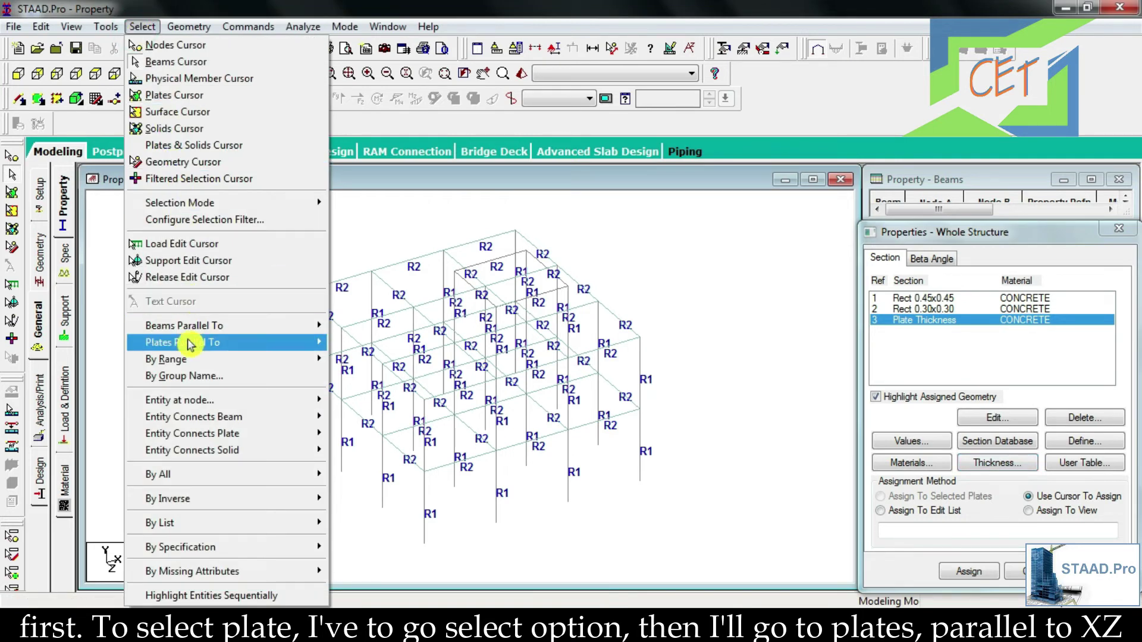
pyautogui.moveTo(189, 342)
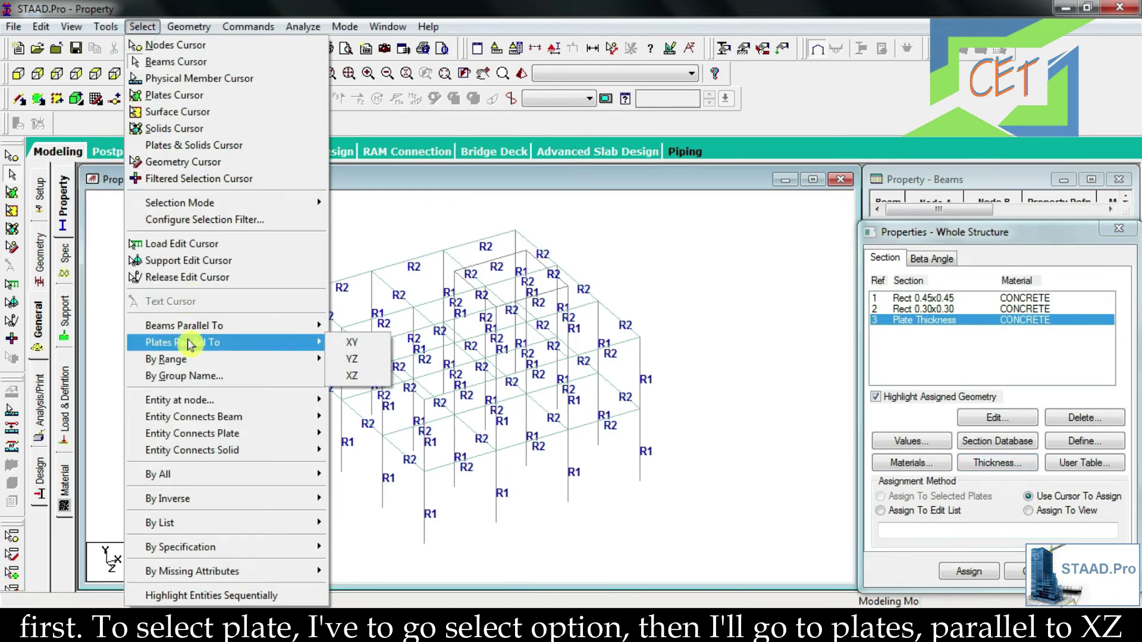
pyautogui.click(353, 372)
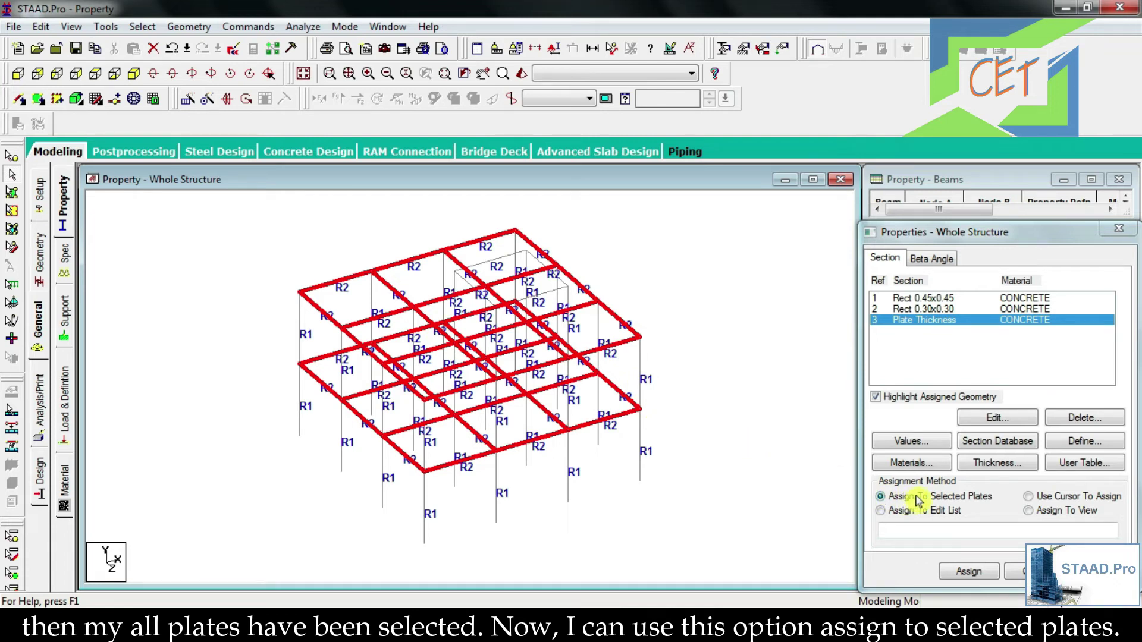
pyautogui.click(971, 572)
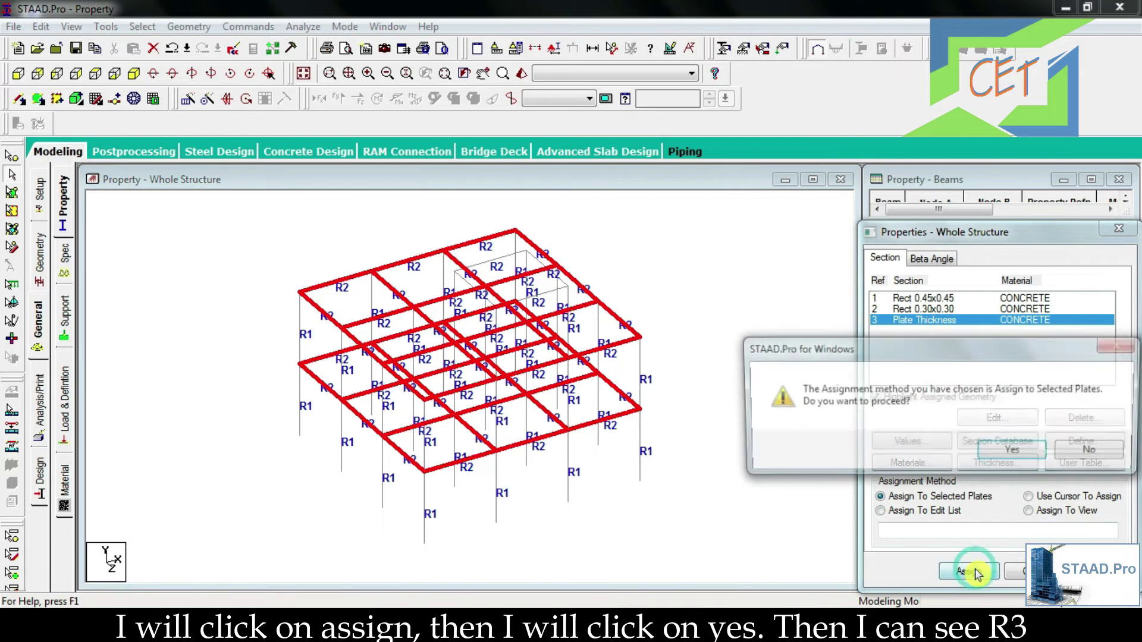
pyautogui.click(1012, 458)
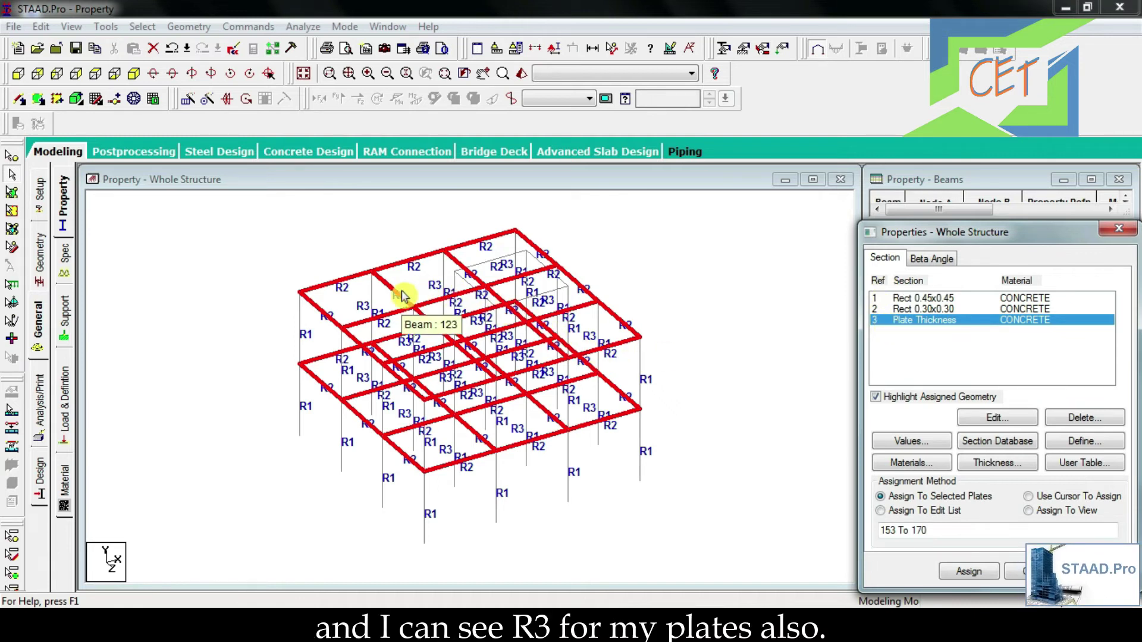
# Step: Examine the columns, beams and slabs from several angles in an enlarged 3D rendered view, and close the view
pyautogui.click(522, 73)
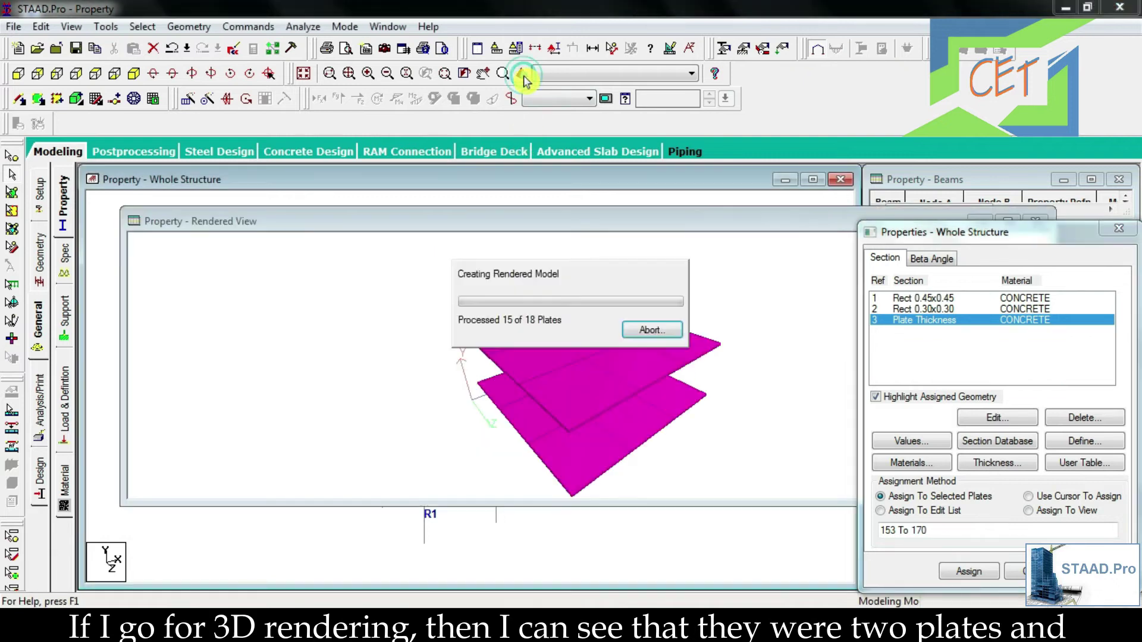
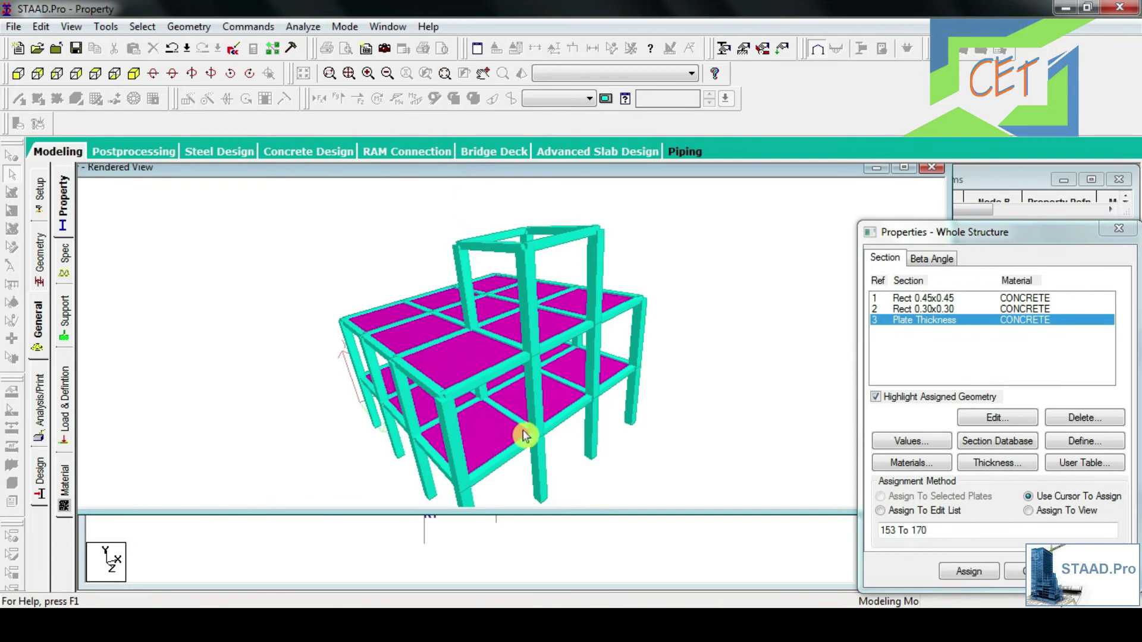
pyautogui.moveTo(556, 514); pyautogui.dragTo(557, 589)
pyautogui.moveTo(557, 589); pyautogui.dragTo(732, 416, button='middle')
pyautogui.moveTo(752, 332); pyautogui.dragTo(351, 386, button='middle')
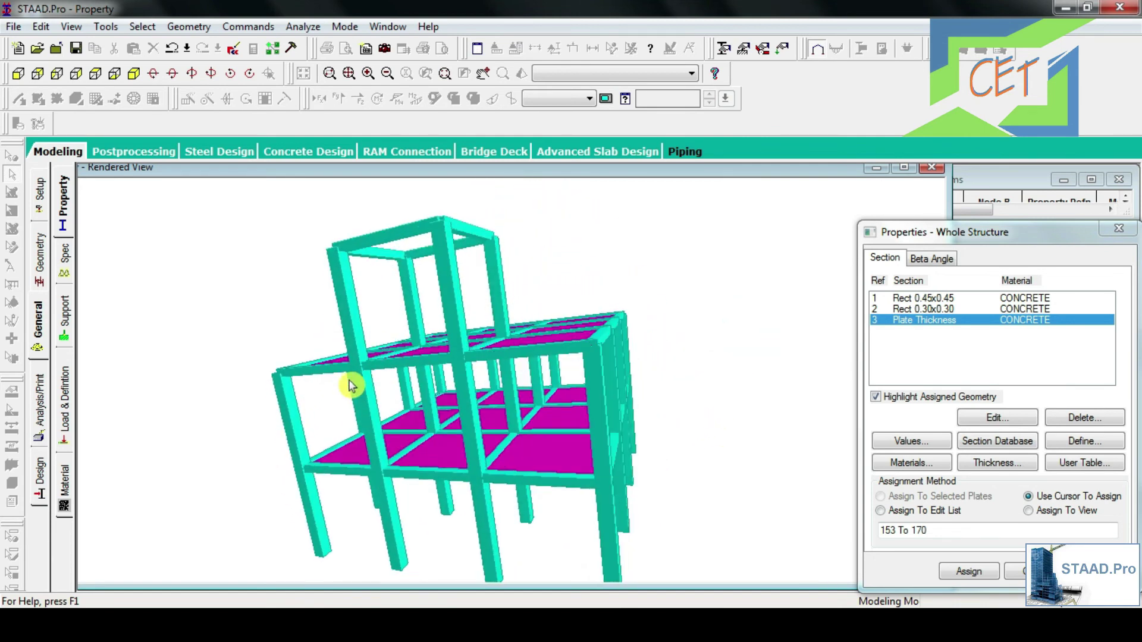
pyautogui.moveTo(756, 336); pyautogui.dragTo(535, 382, button='middle')
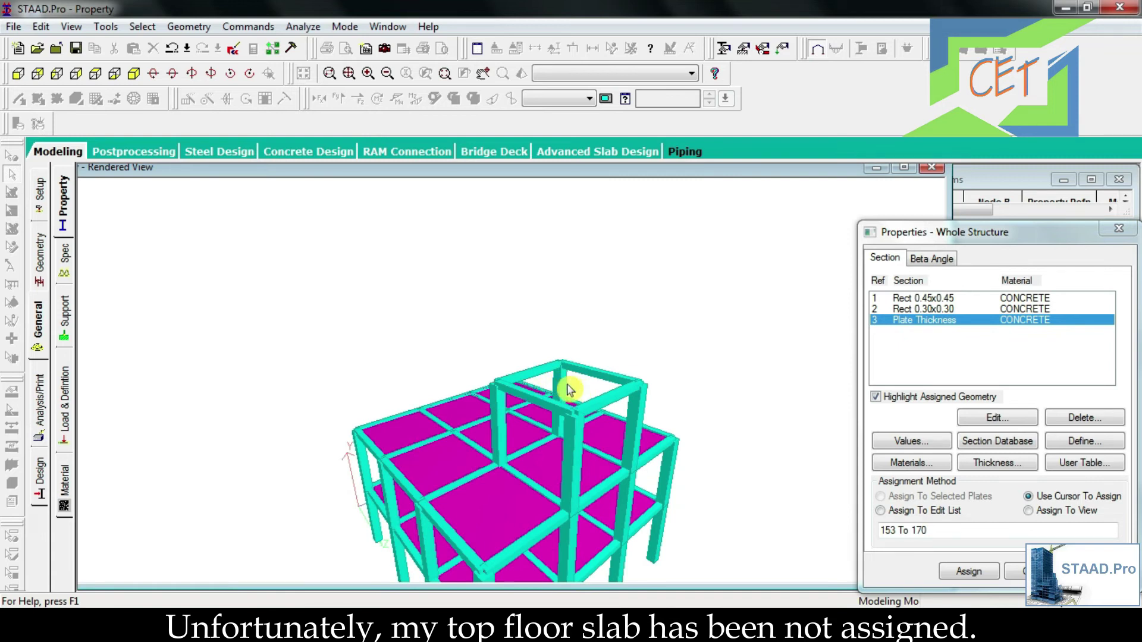
pyautogui.click(931, 173)
# Step: Select the four perimeter beams of the small topmost bay and create a slab plate between them
pyautogui.scroll(5, 505, 250)
pyautogui.scroll(5, 440, 458)
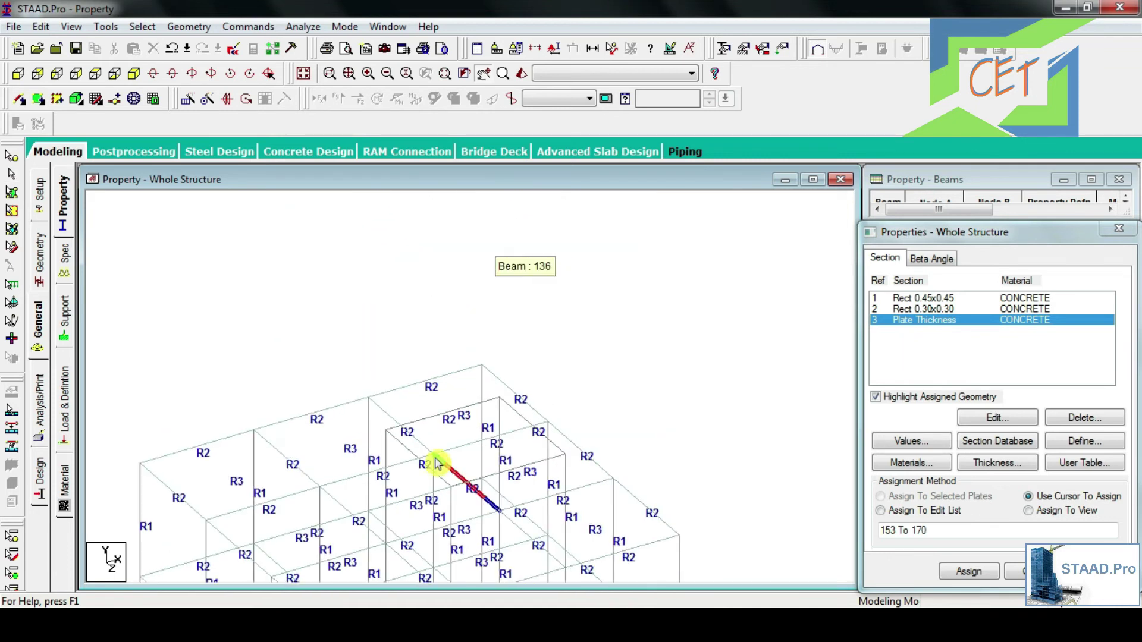
pyautogui.scroll(2, 440, 449)
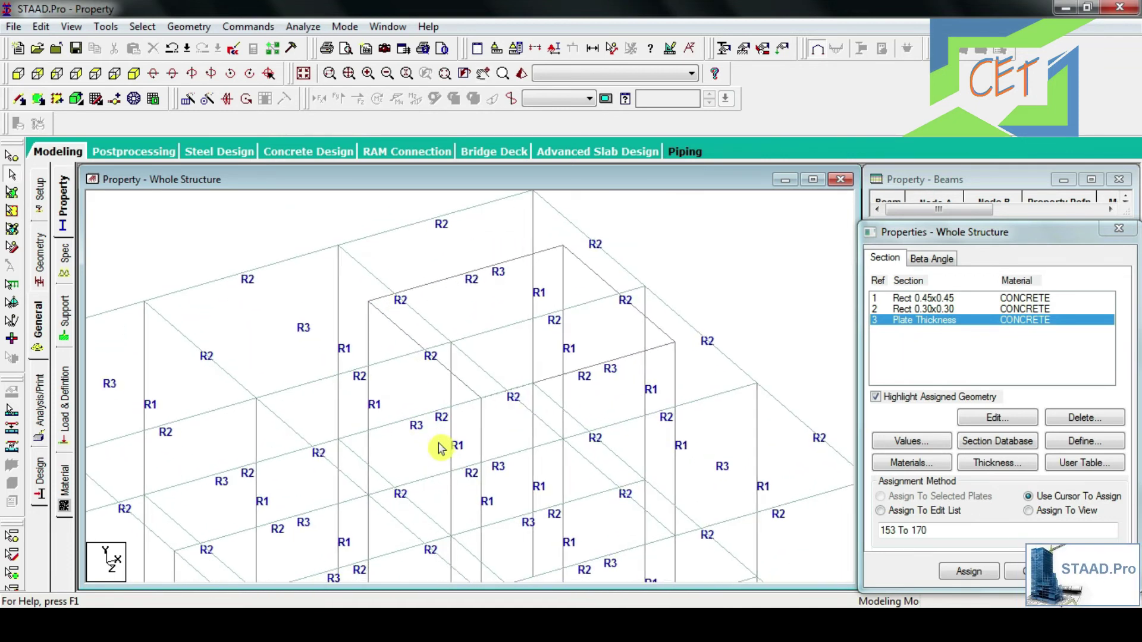
pyautogui.click(650, 341)
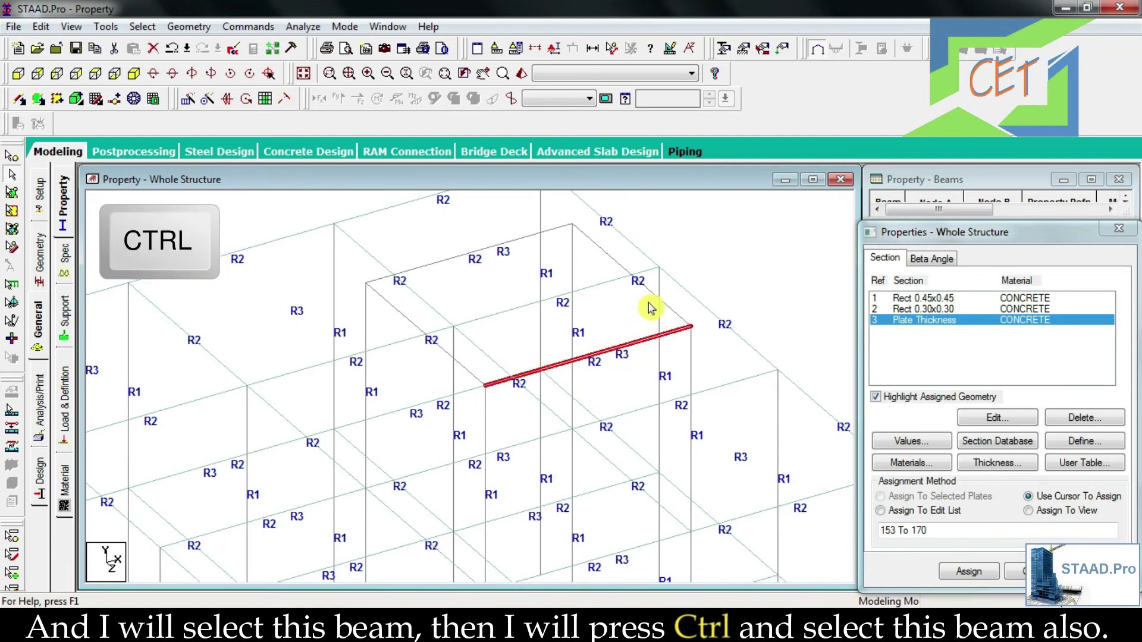
pyautogui.keyDown('ctrl'); pyautogui.click(654, 297); pyautogui.keyUp('ctrl')
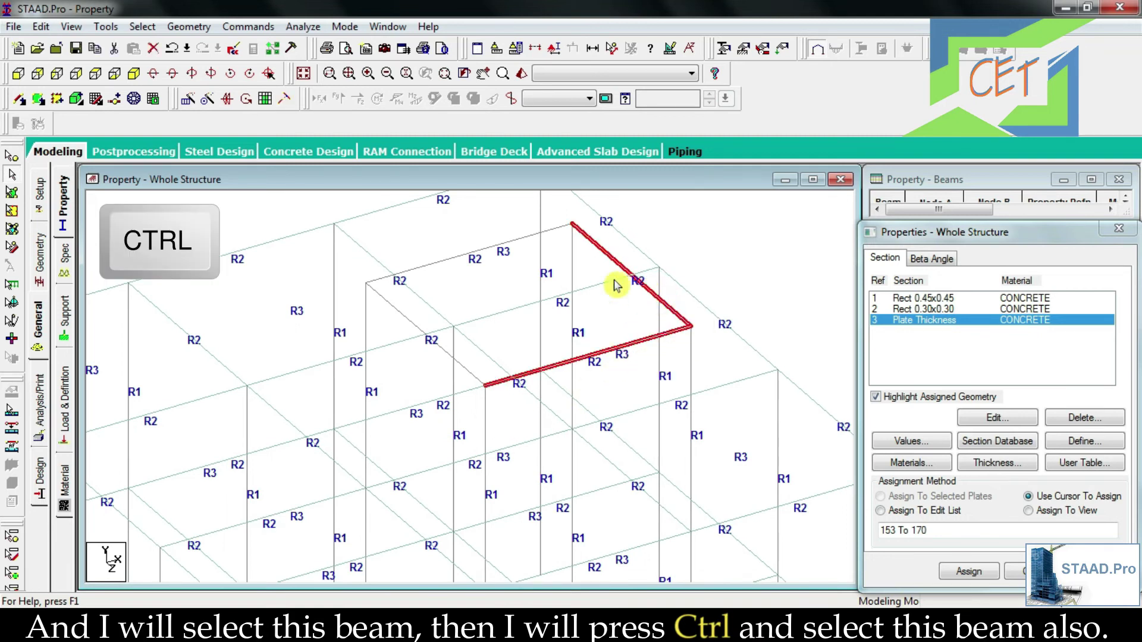
pyautogui.keyDown('ctrl'); pyautogui.click(525, 238); pyautogui.keyUp('ctrl')
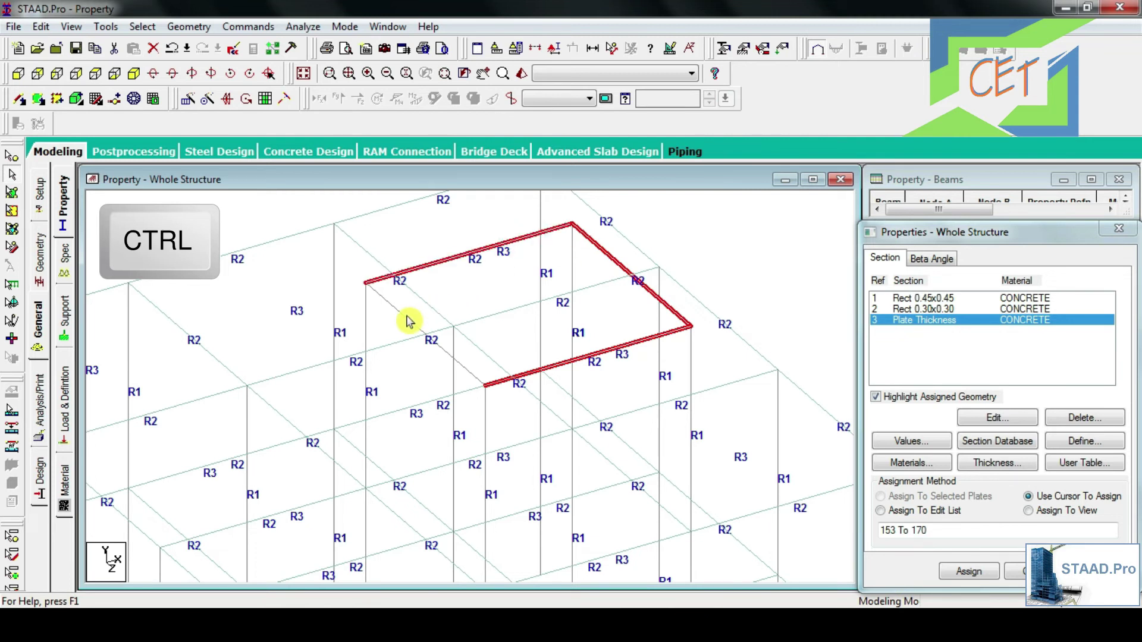
pyautogui.keyDown('ctrl'); pyautogui.click(408, 320); pyautogui.keyUp('ctrl')
pyautogui.click(265, 100)
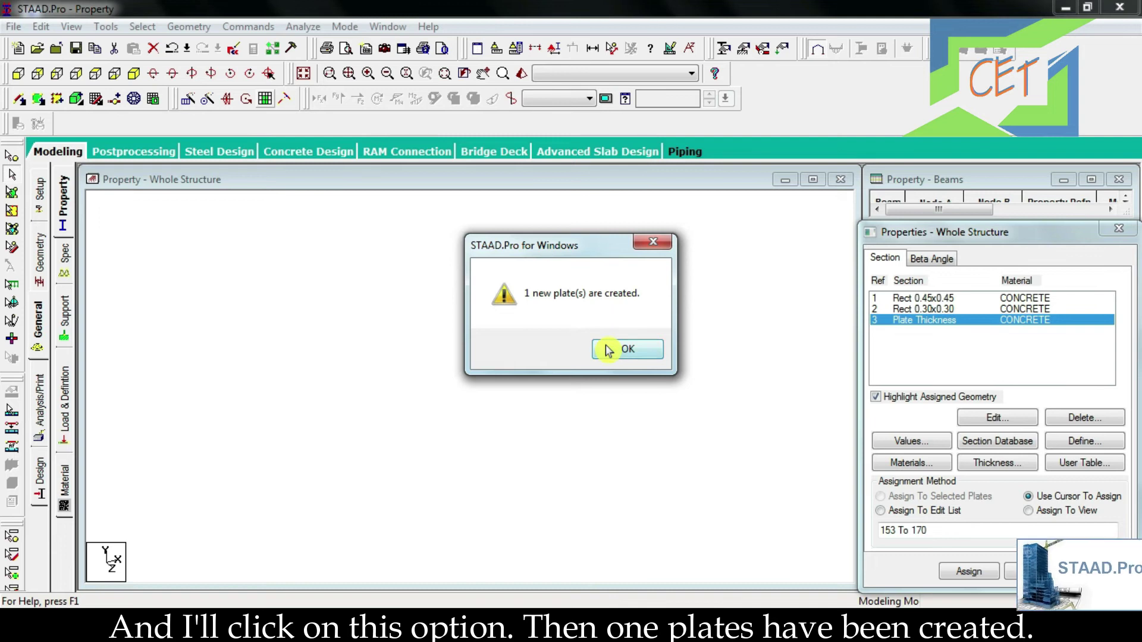
pyautogui.click(606, 350)
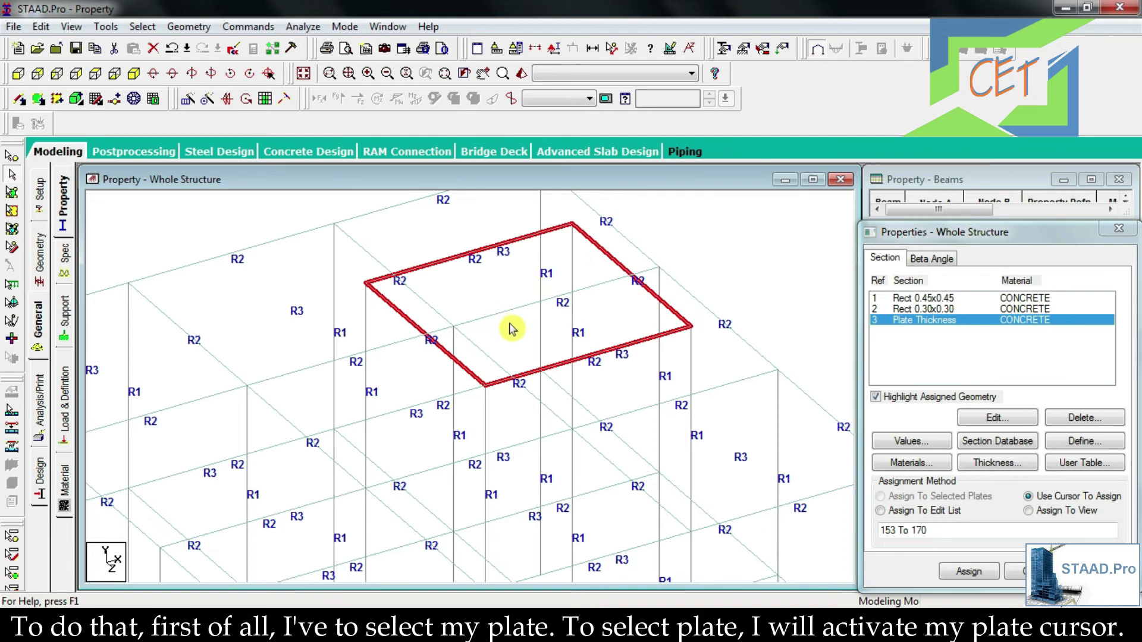
# Step: Select the new top floor plate with the plates cursor and assign the Plate Thickness property to it
pyautogui.click(17, 194)
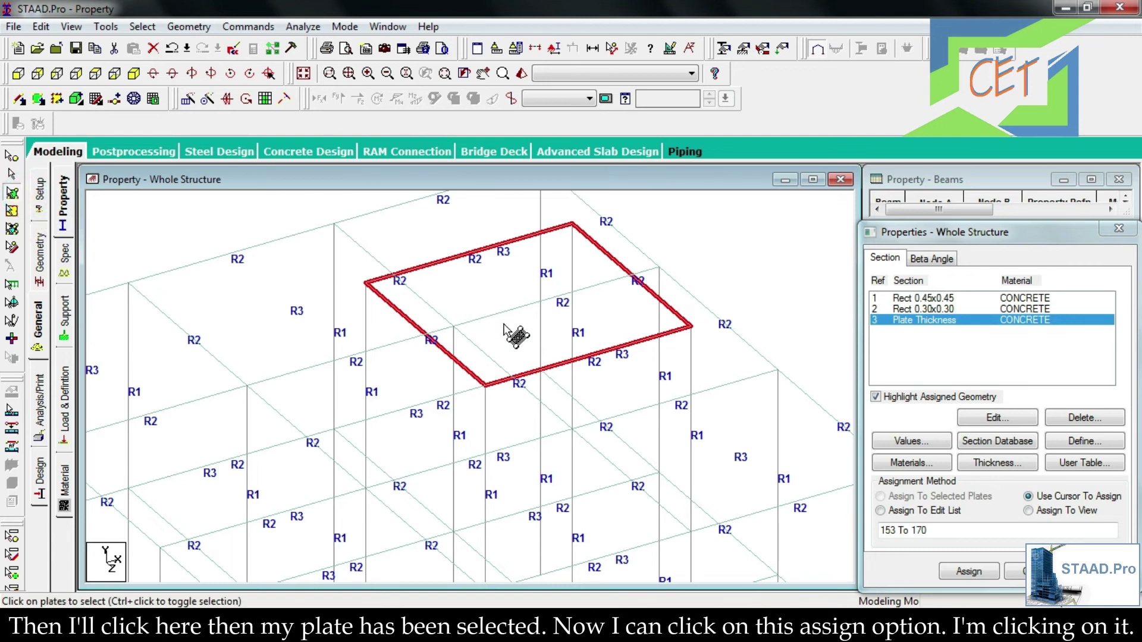
pyautogui.click(478, 369)
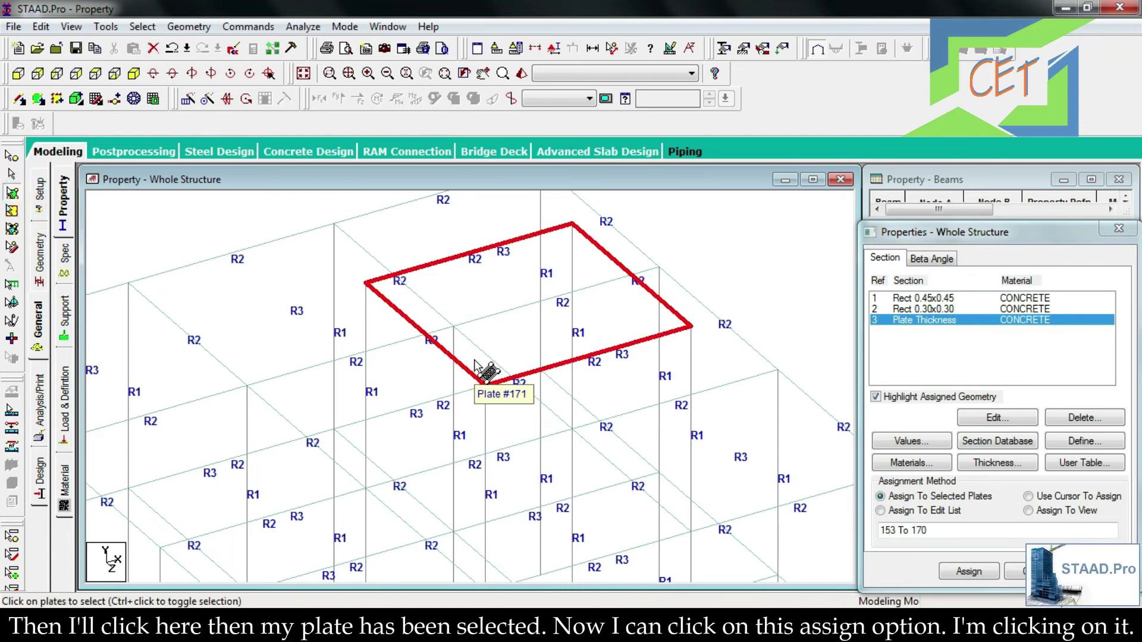
pyautogui.click(965, 574)
pyautogui.click(1013, 452)
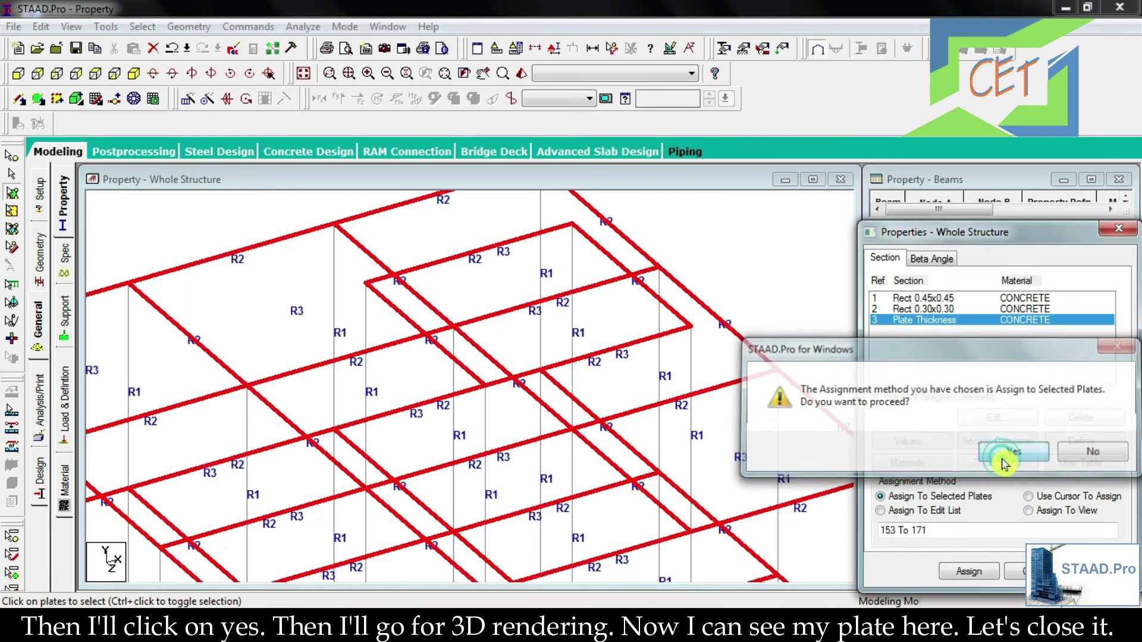
# Step: Check the selected plates in the 3D rendered view, close it, and clear the selection in the whole structure
pyautogui.click(521, 74)
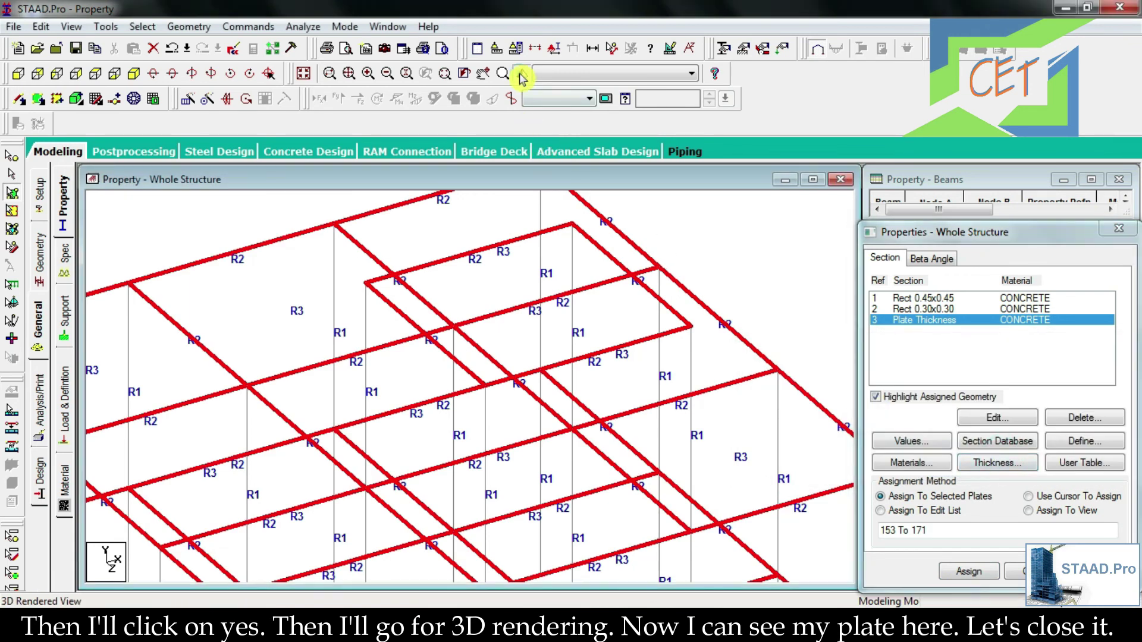
pyautogui.click(787, 408)
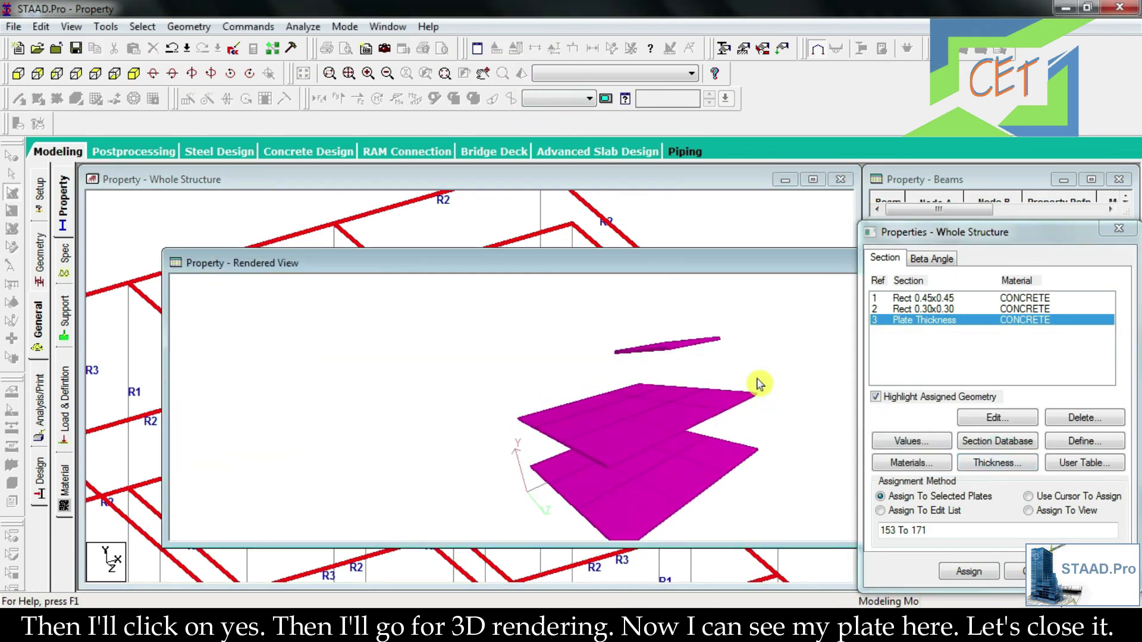
pyautogui.moveTo(775, 273); pyautogui.dragTo(518, 273)
pyautogui.click(818, 262)
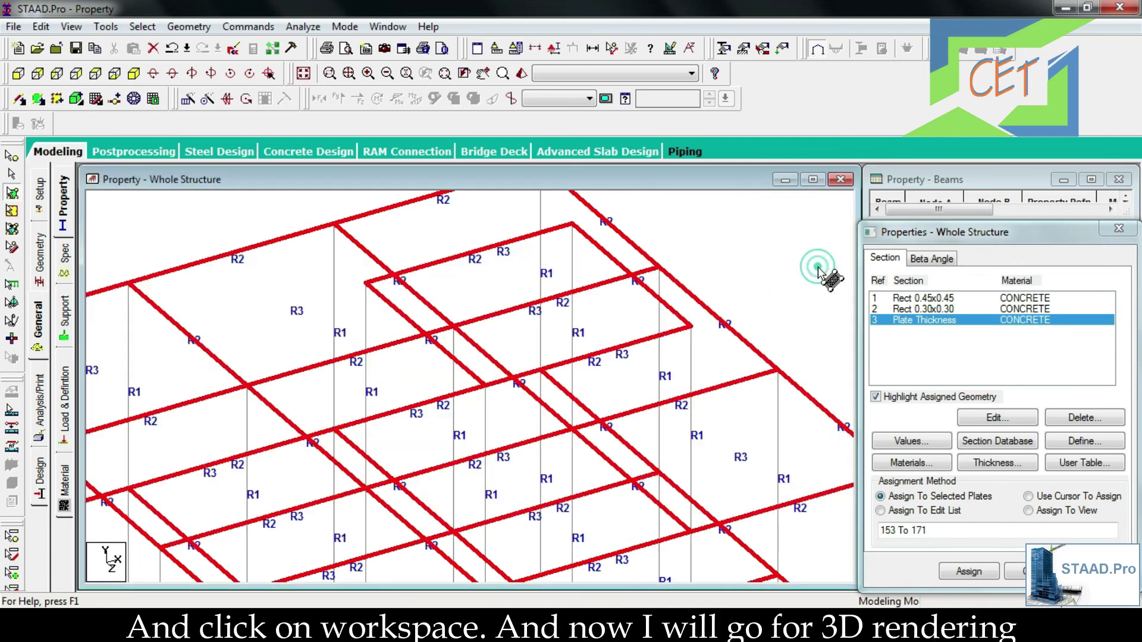
pyautogui.click(819, 269)
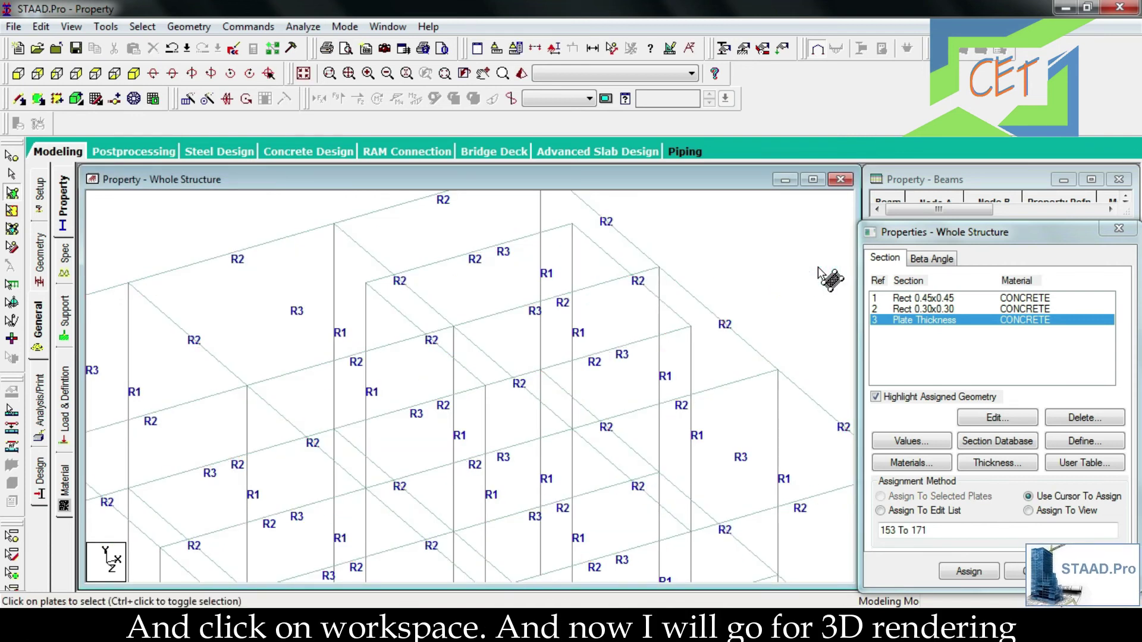
# Step: Examine the complete structure with its top floor slab in an enlarged 3D rendered view, and close the view and the section properties dialog
pyautogui.click(523, 75)
pyautogui.moveTo(613, 253); pyautogui.dragTo(485, 196)
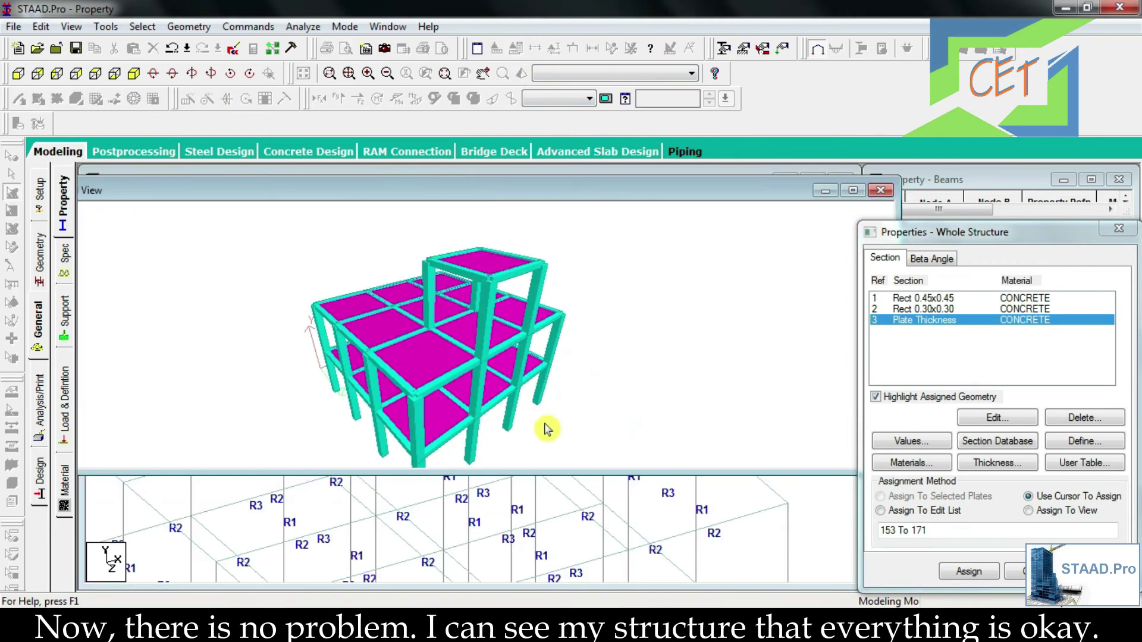
pyautogui.moveTo(570, 474); pyautogui.dragTo(573, 589)
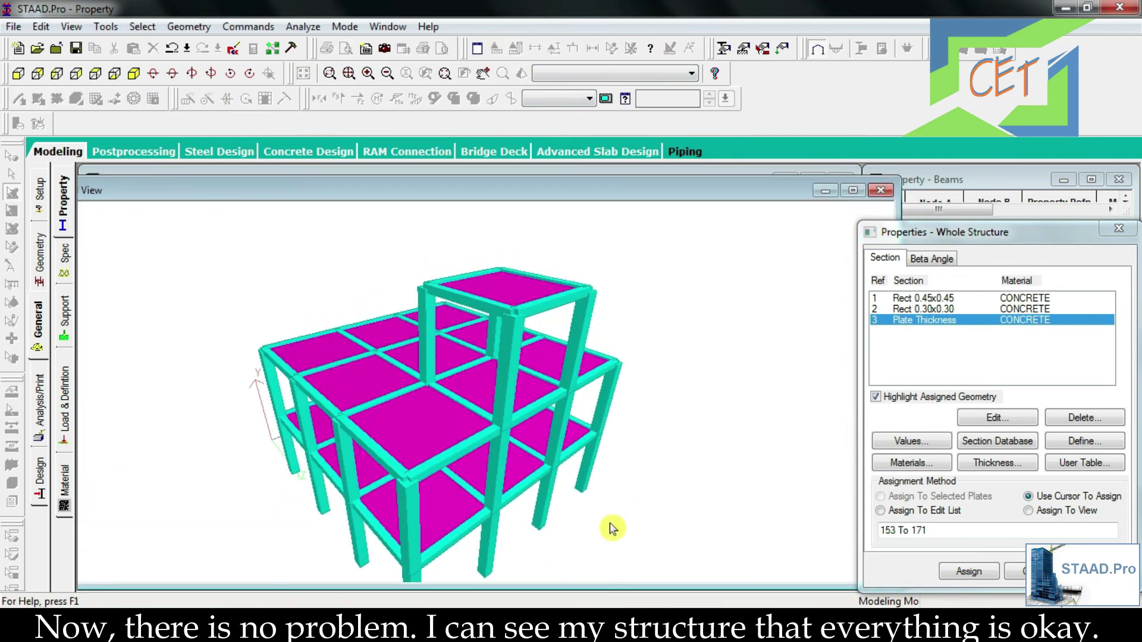
pyautogui.moveTo(616, 534); pyautogui.dragTo(581, 476)
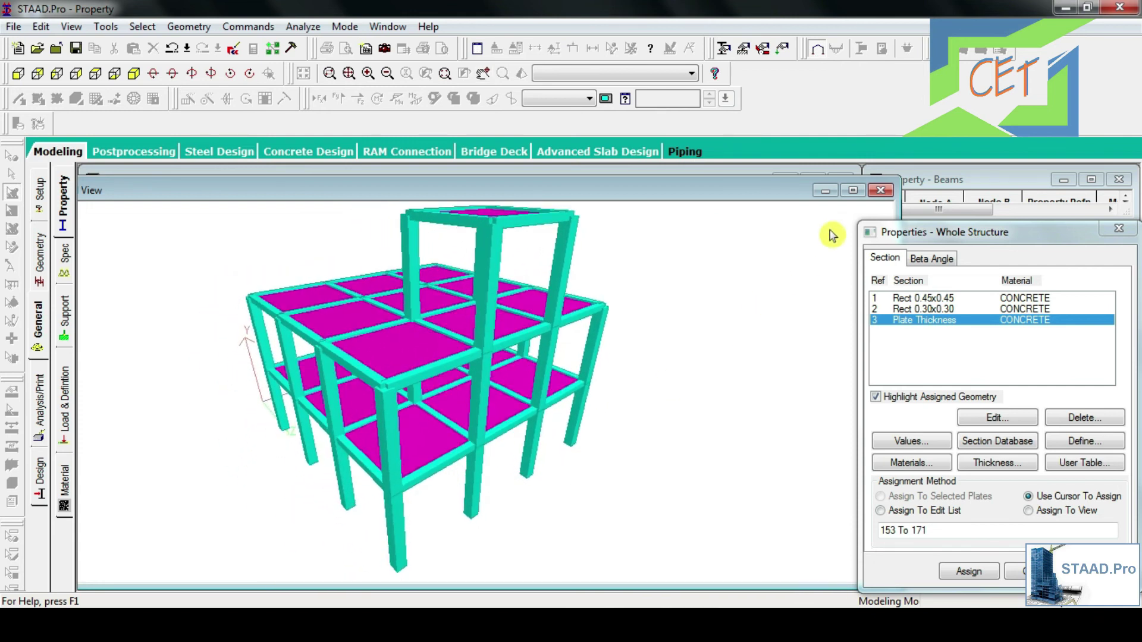
pyautogui.click(886, 192)
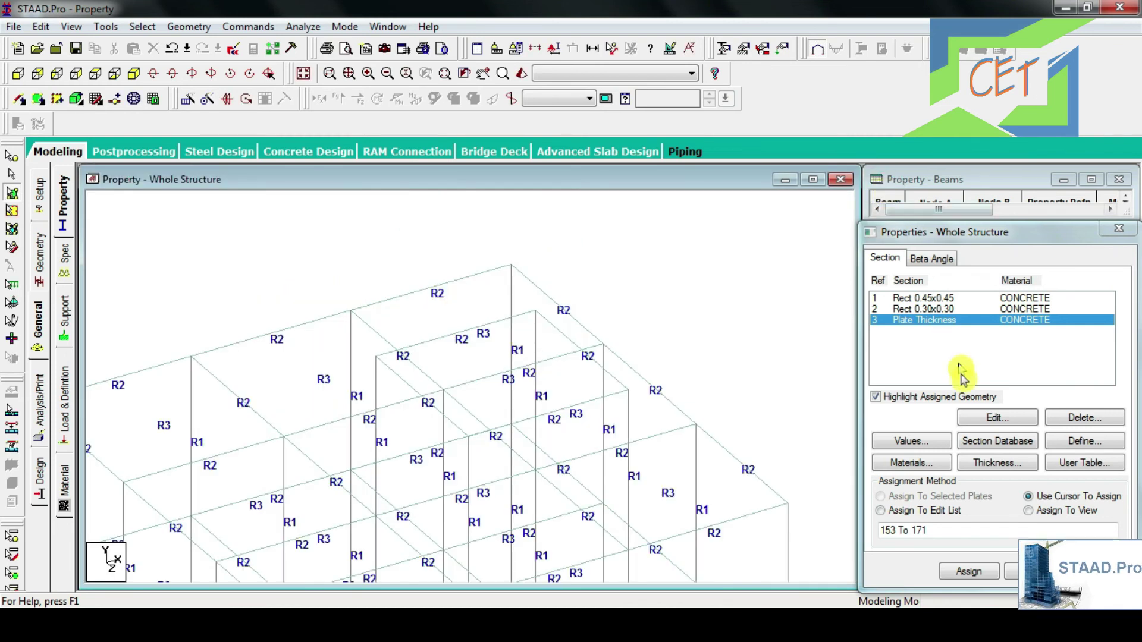
pyautogui.click(1018, 571)
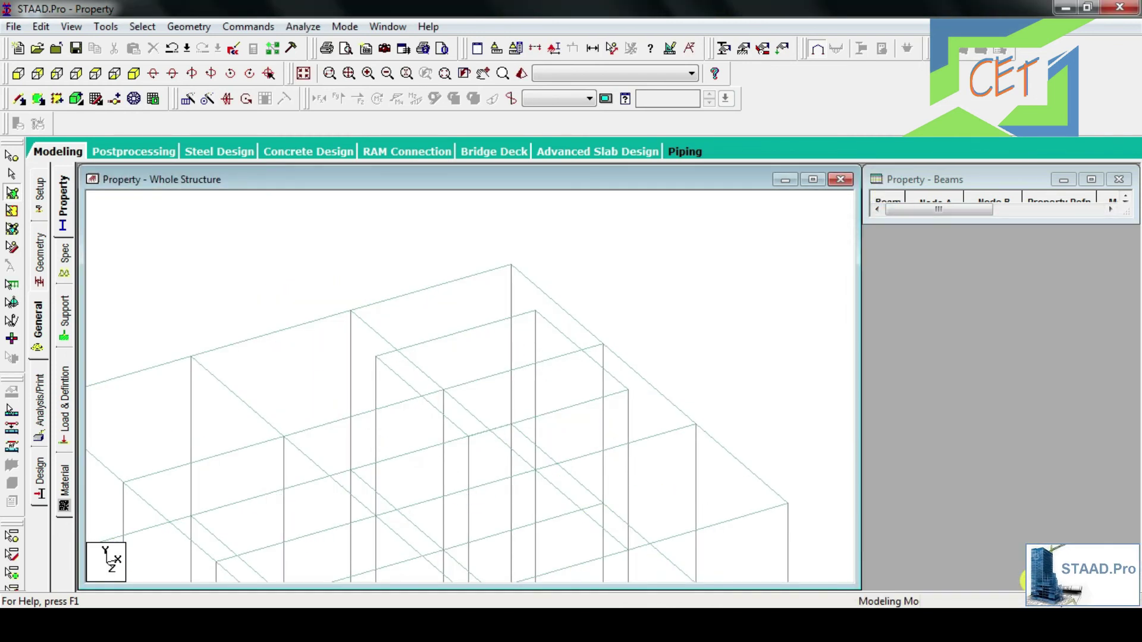
pyautogui.click(644, 325)
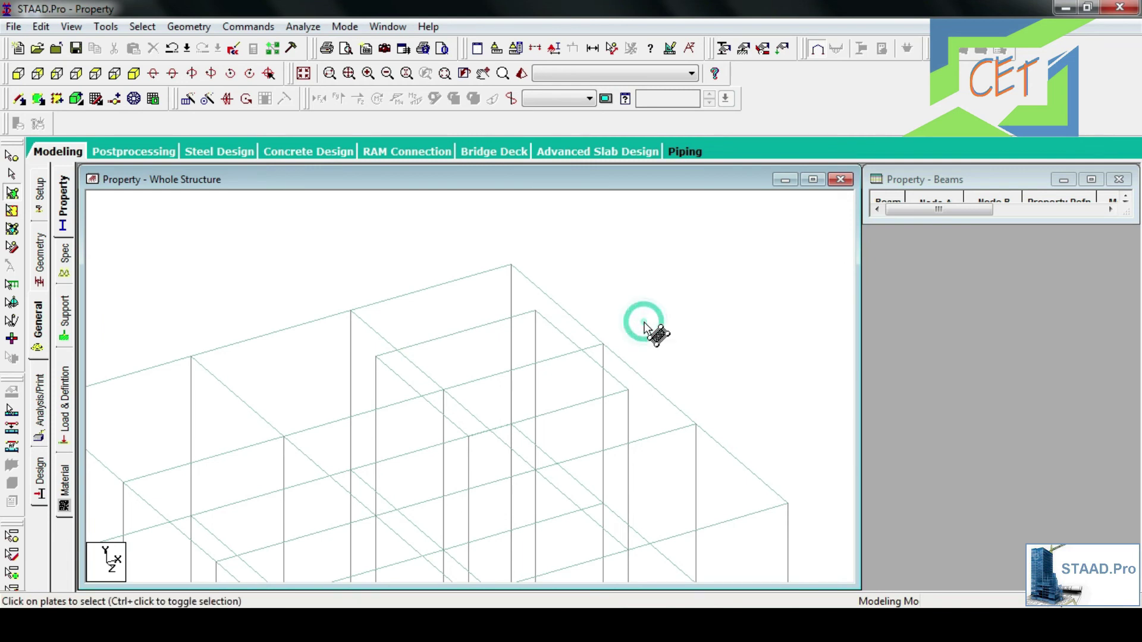
# Step: Inspect the geometry and property details of one ground-storey column using the beams cursor, and close its details
pyautogui.moveTo(657, 334); pyautogui.dragTo(742, 220, button='middle')
pyautogui.scroll(1, 719, 247)
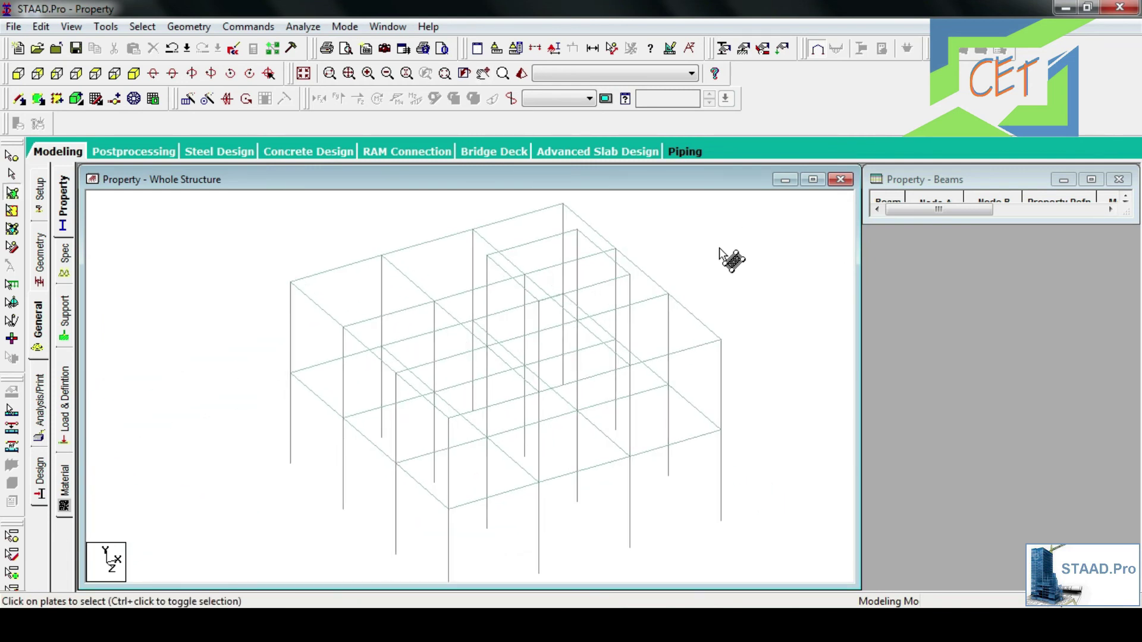
pyautogui.scroll(1, 613, 256)
pyautogui.click(12, 174)
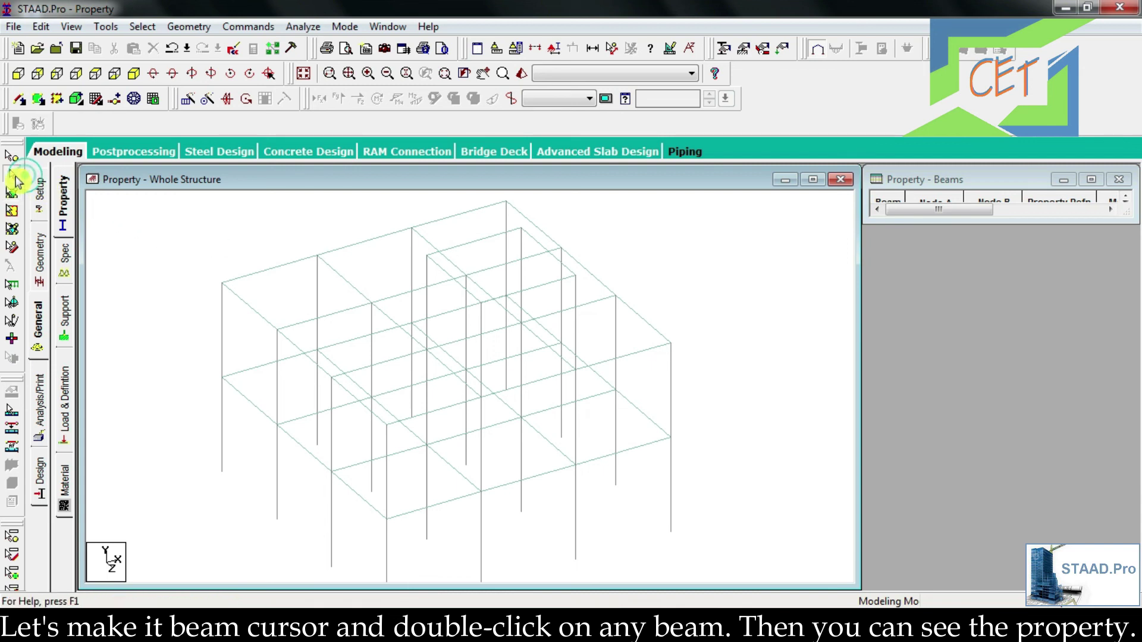
pyautogui.doubleClick(616, 424)
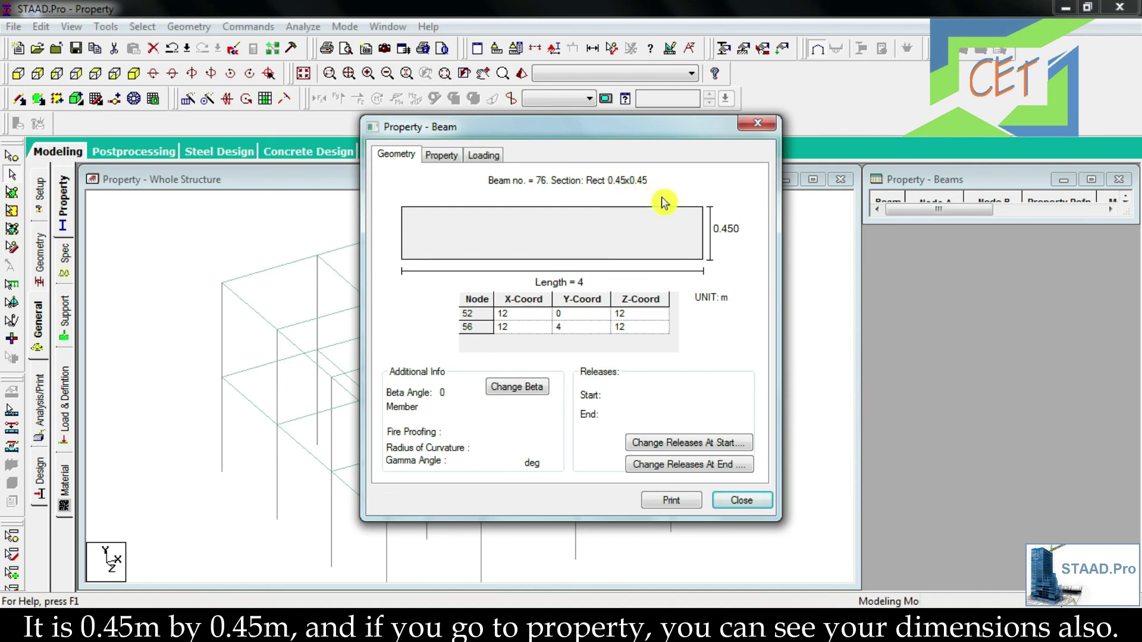
pyautogui.click(456, 157)
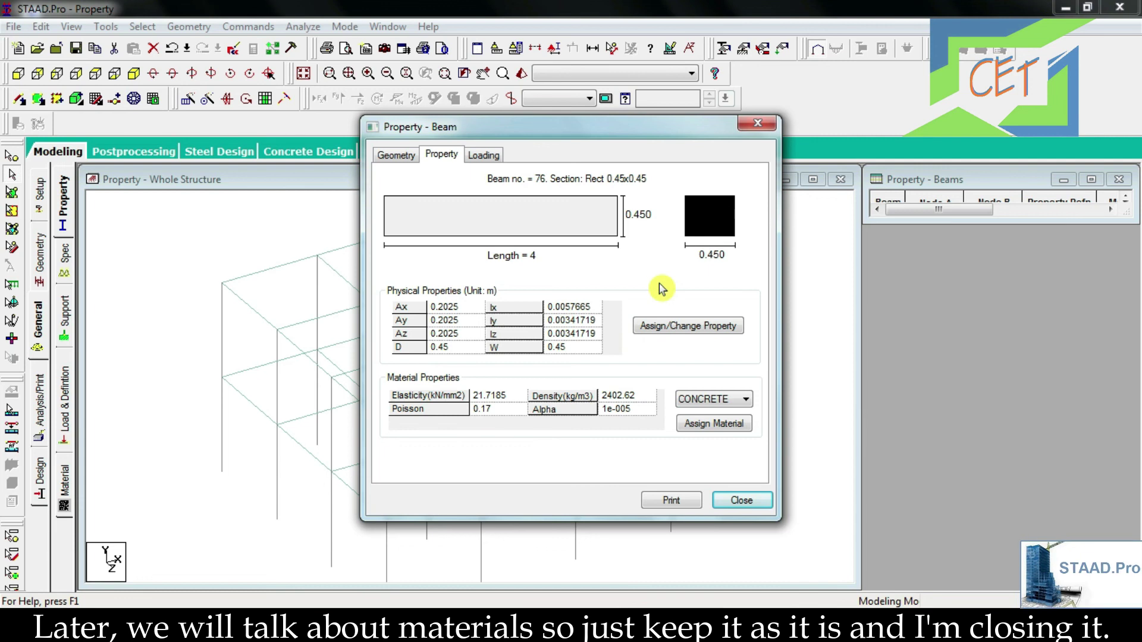
pyautogui.click(741, 501)
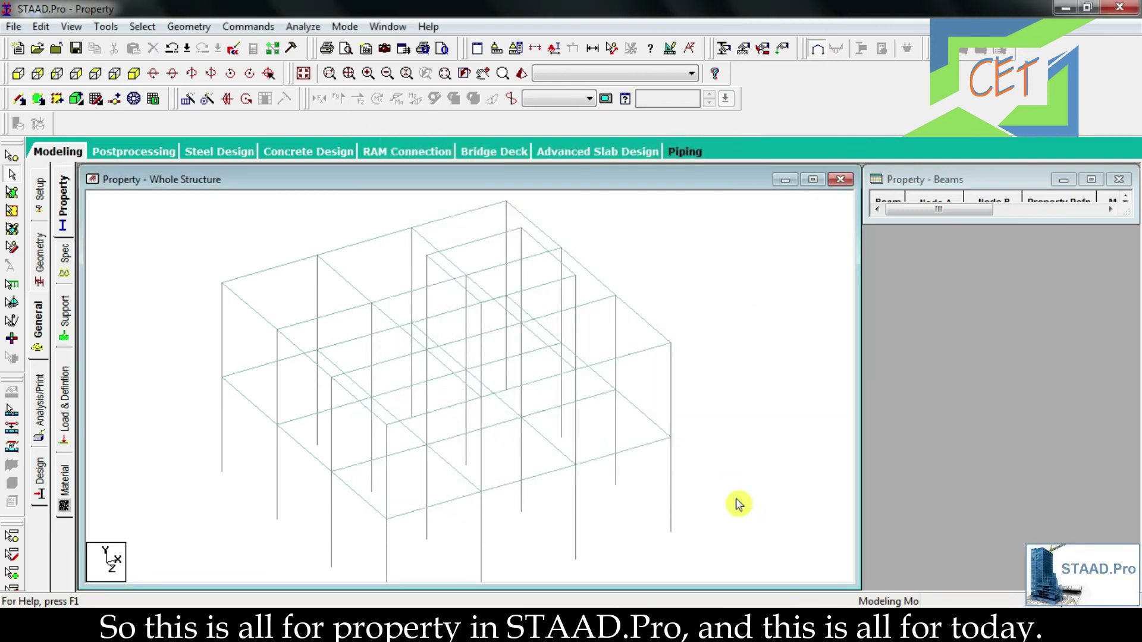